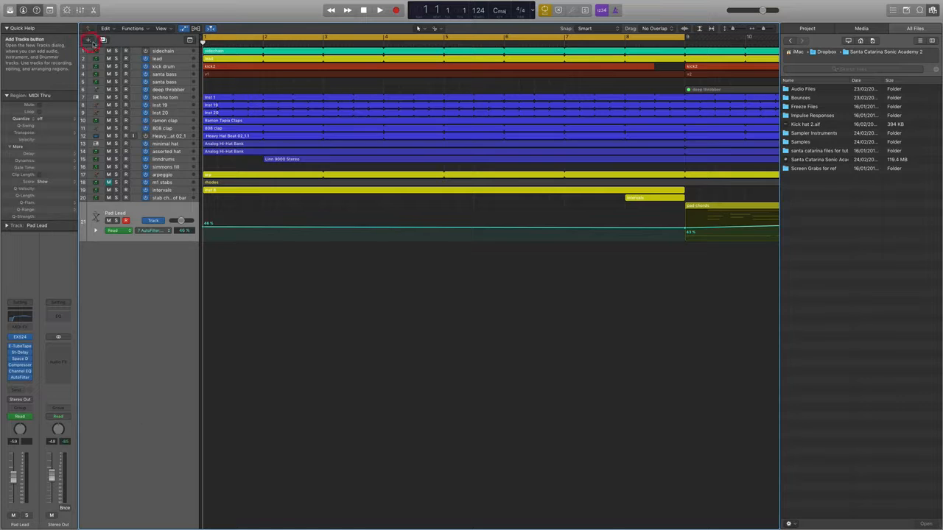
- Create one new audio track and import Black Cymbal.aif onto it at bar 1
left_click(88, 41)
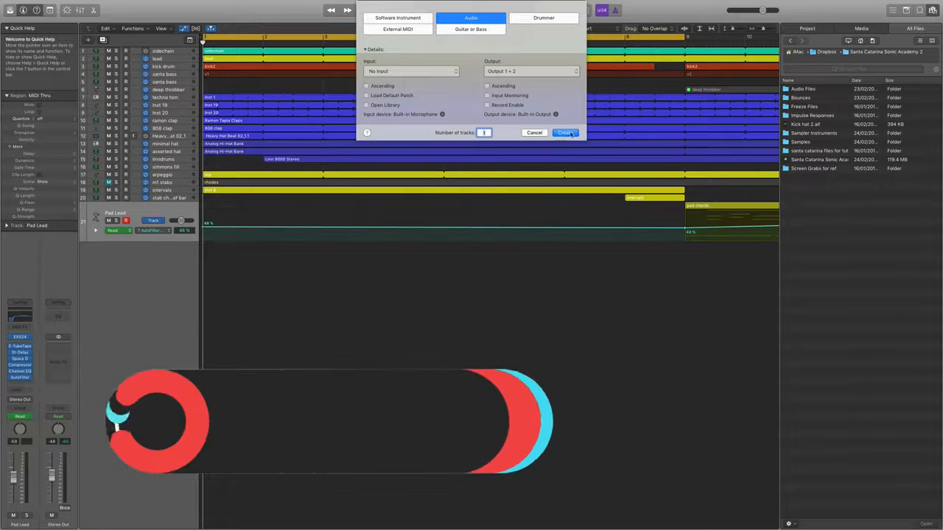
left_click(565, 133)
right_click(221, 216)
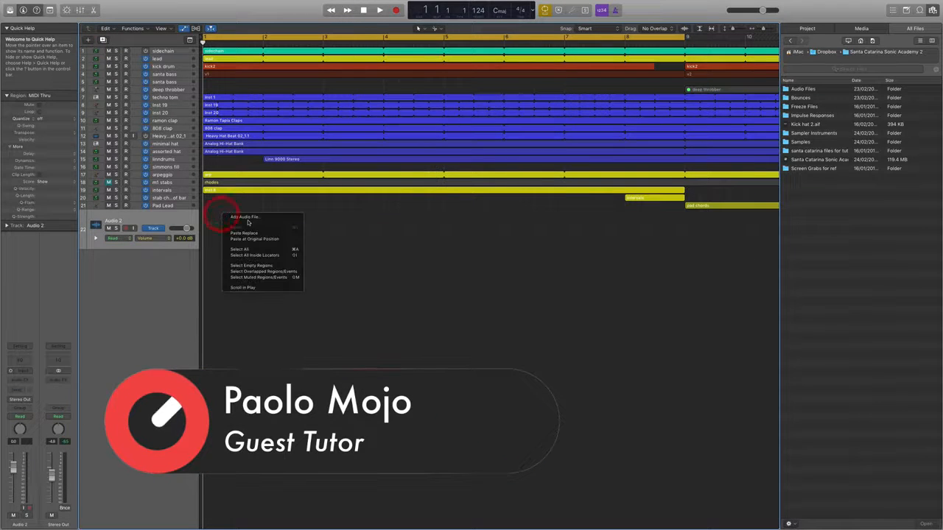
left_click(244, 216)
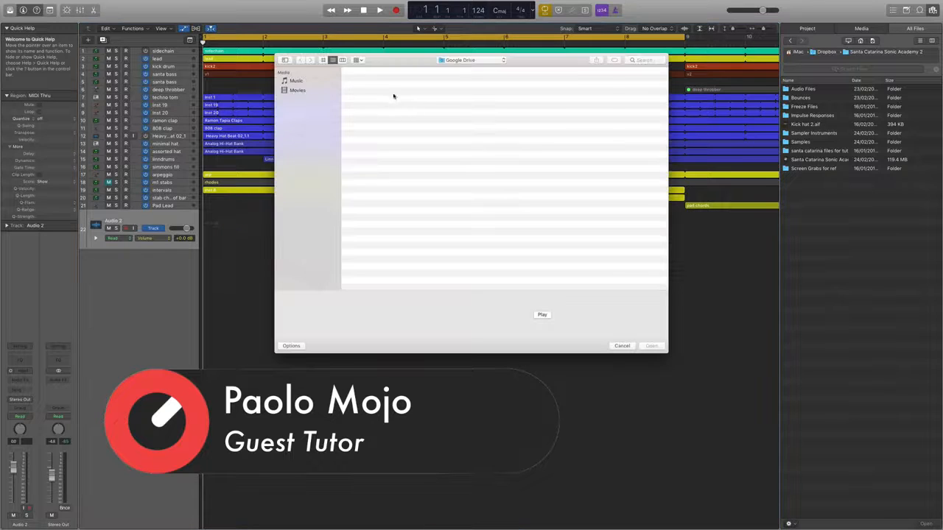
left_click(372, 167)
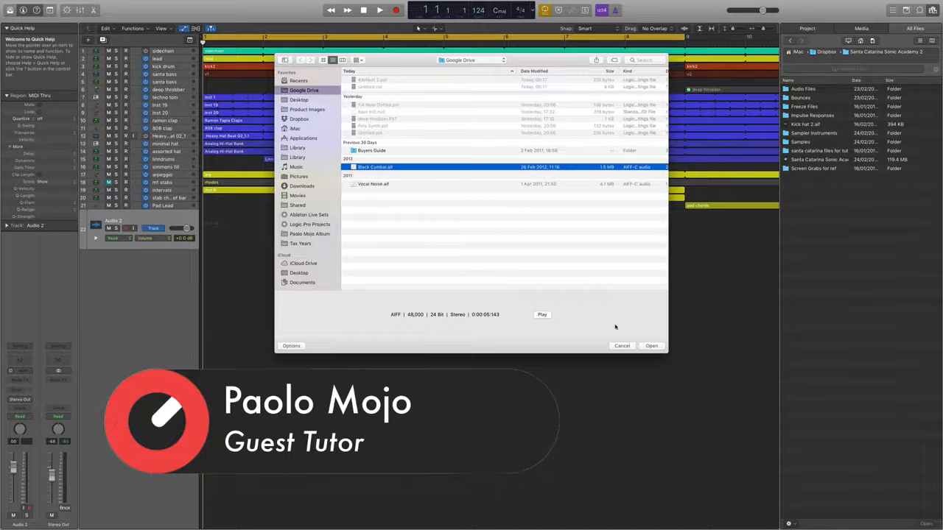
left_click(646, 346)
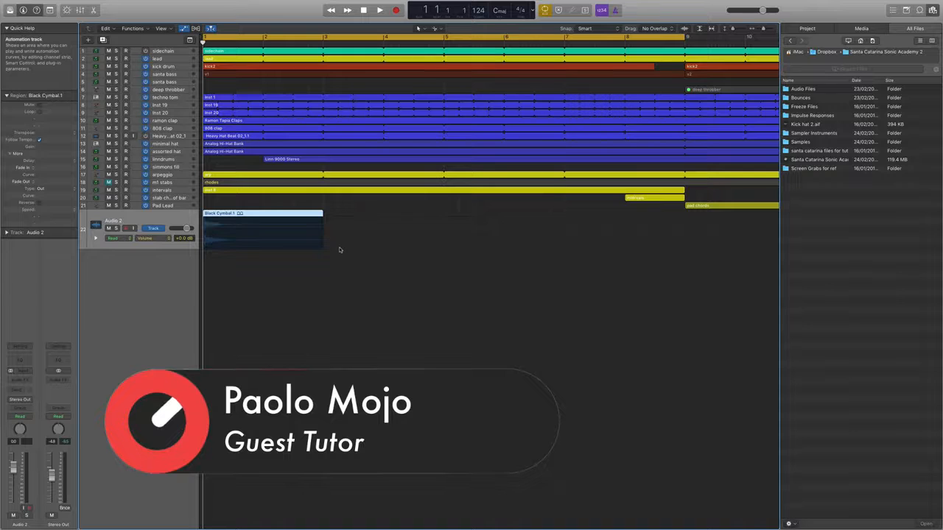
- Audition the cymbal in the full mix, then solo the Audio 2 track and play it from bar 1
key("space")
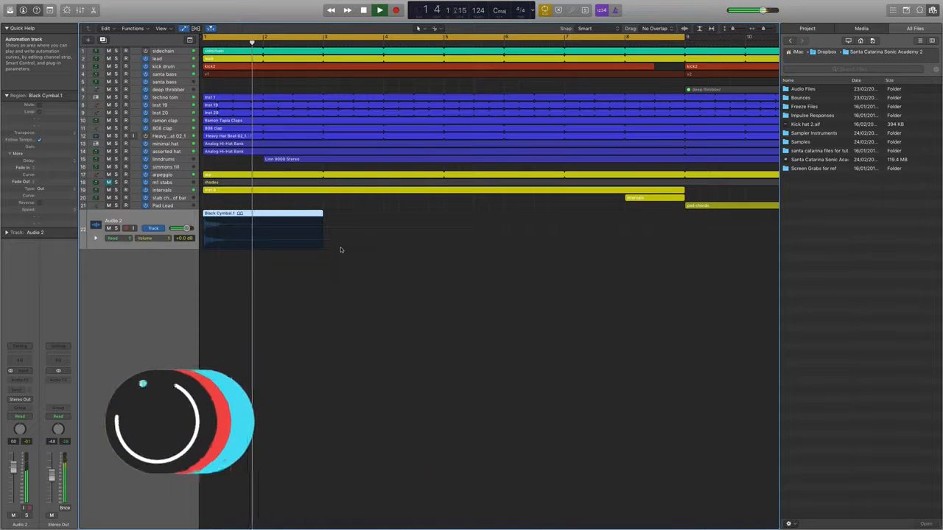
key("space")
left_click(117, 228)
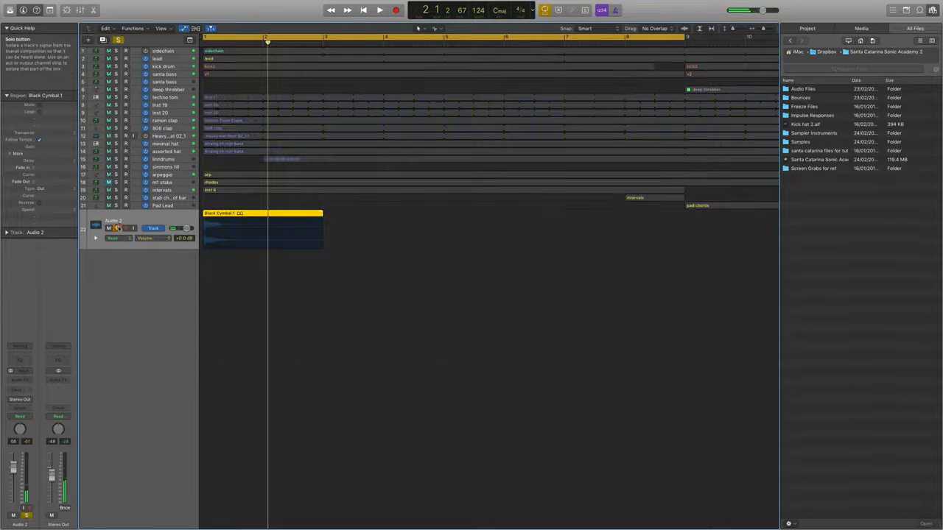
key("space")
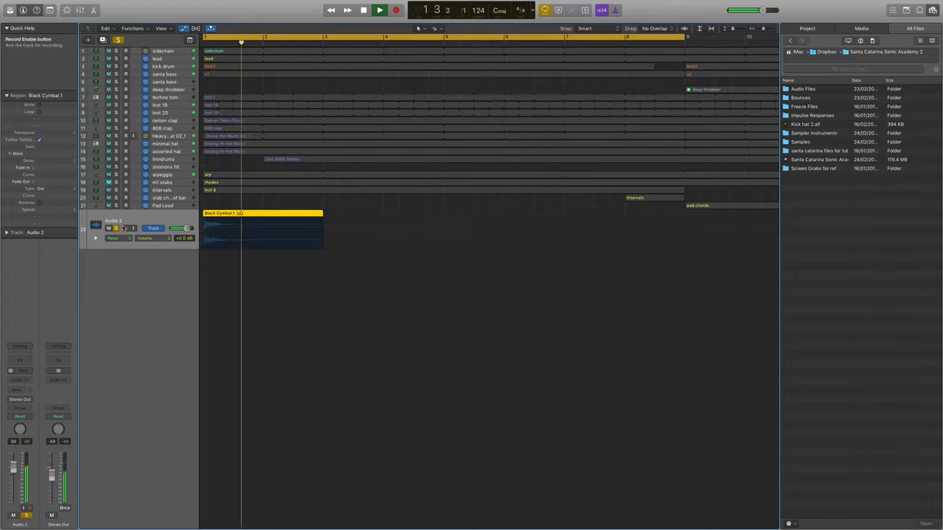
key("space")
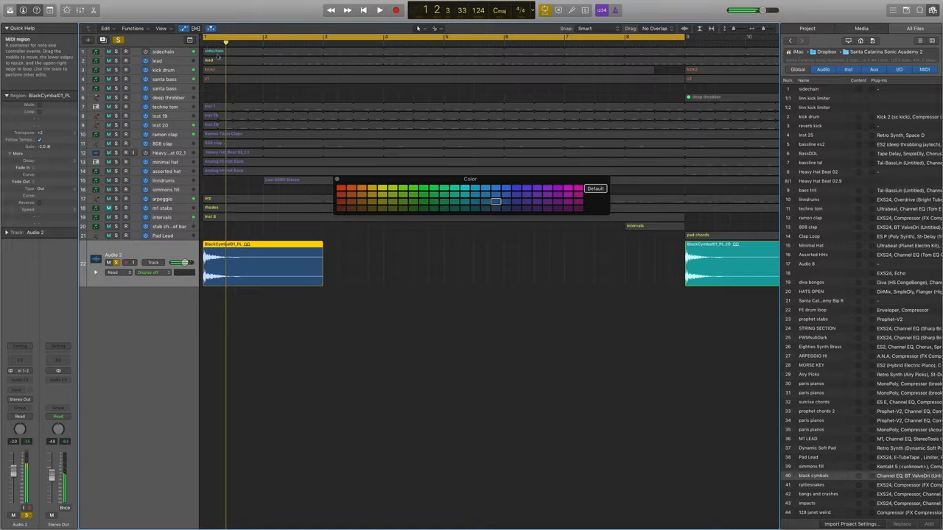
left_click(205, 43)
key("space")
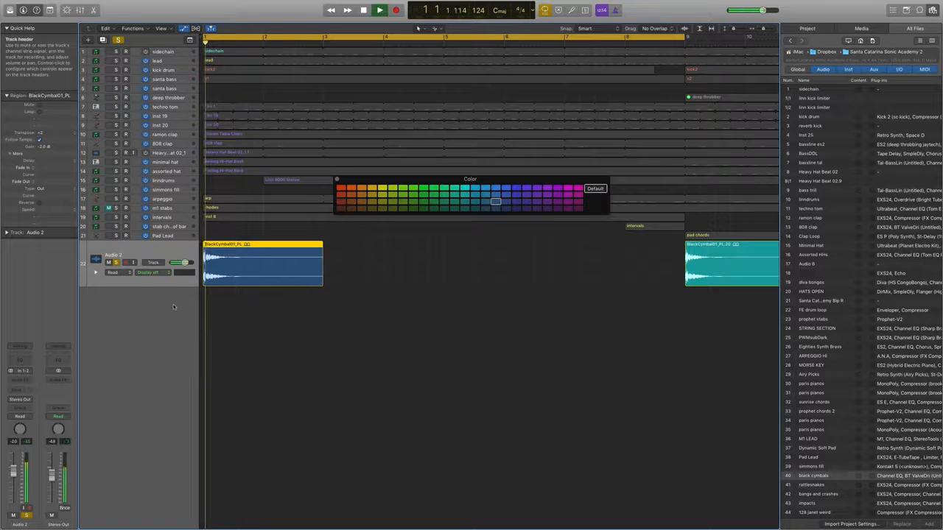
right_click(41, 370)
left_click(1, 436)
key("space")
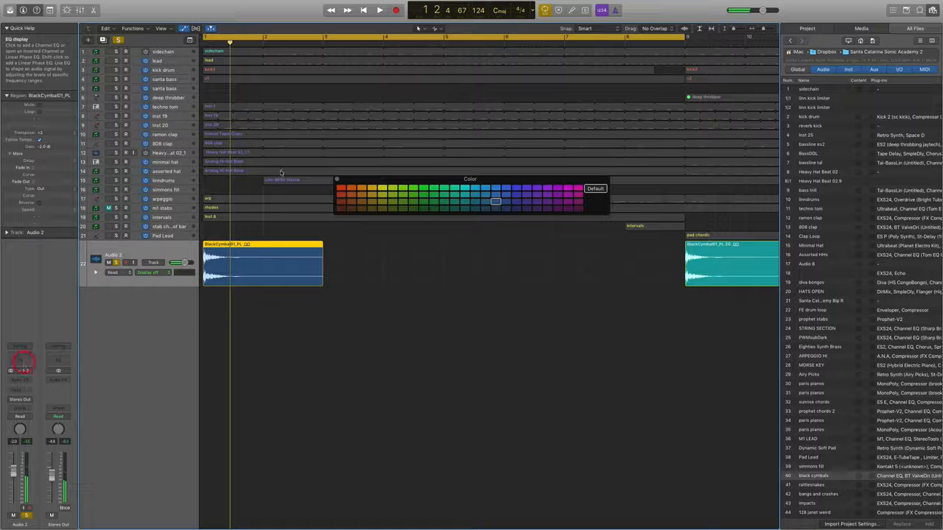
- Insert a Channel EQ on Audio 2 and set its fourth band to a wide -24 dB cut at 830 Hz with Q 0.10
left_click(22, 361)
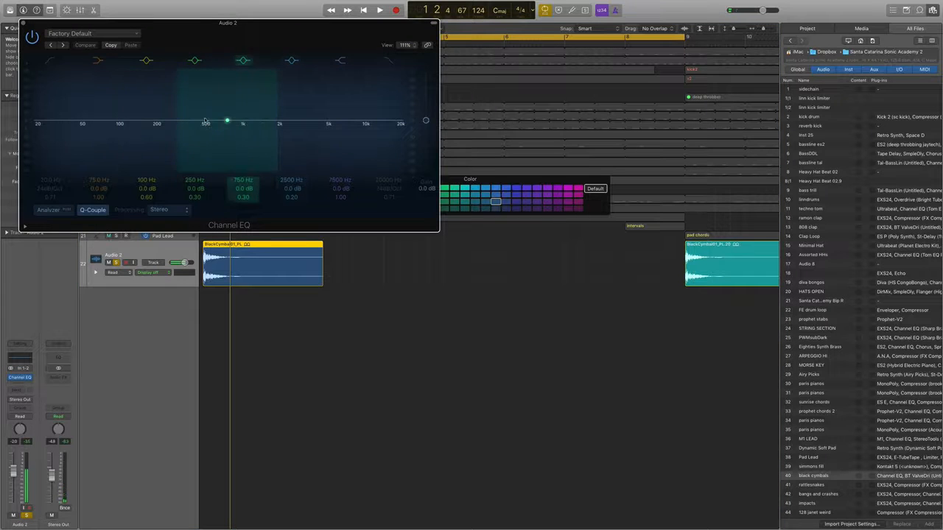
left_click(196, 61)
left_click(197, 62)
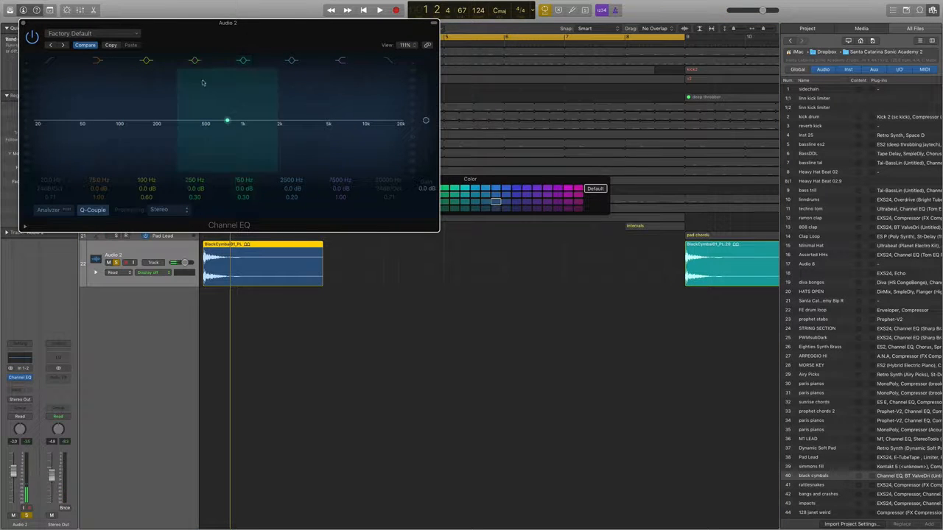
left_click_drag(203, 83, 203, 144)
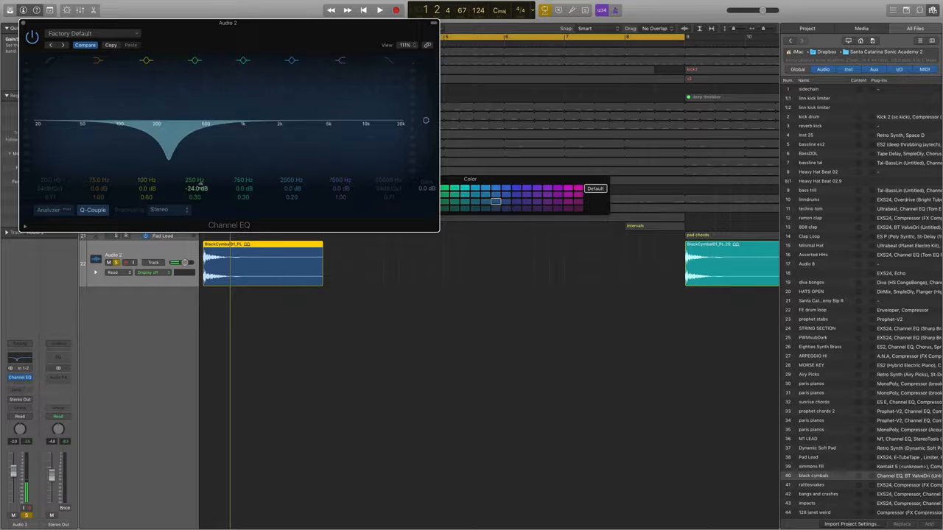
key("space")
left_click_drag(196, 180, 196, 147)
left_click_drag(195, 198, 195, 214)
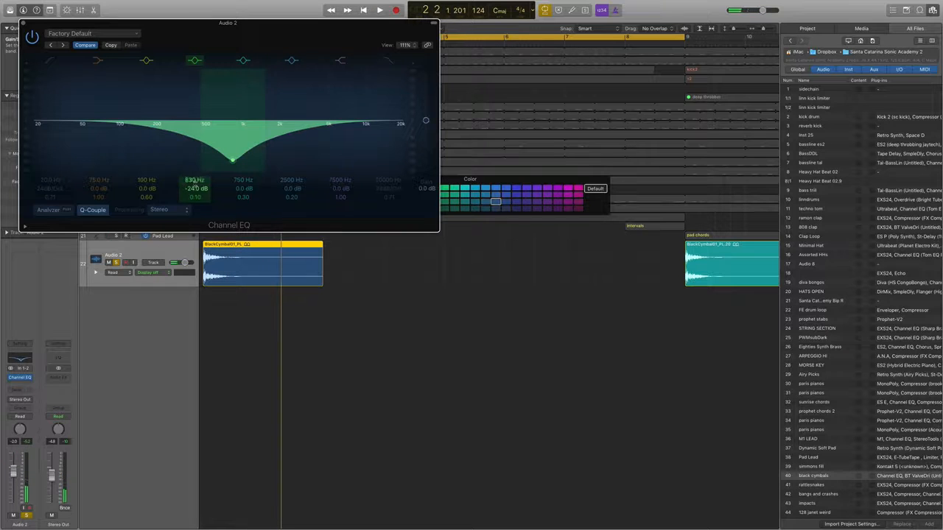
- Set further EQ bands to -24 dB at 1560 Hz and -1 dB at 1300 Hz, plus a +17 dB high shelf at 14000 Hz
left_click_drag(243, 22, 579, 55)
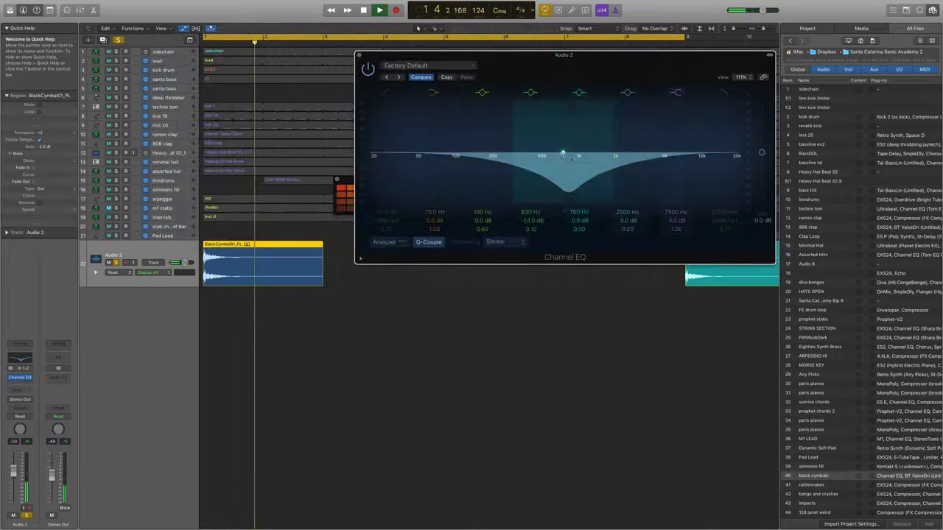
left_click_drag(563, 155, 632, 355)
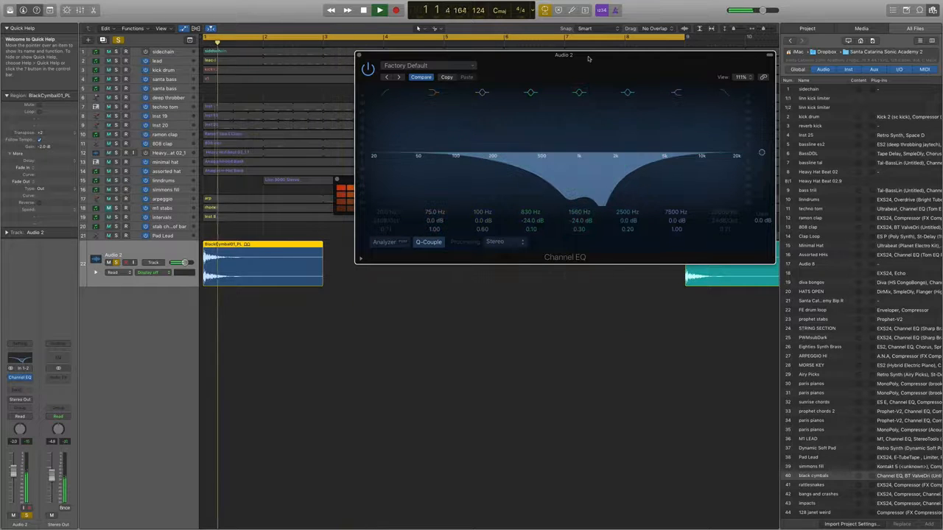
left_click_drag(588, 59, 409, 234)
left_click_drag(532, 325, 561, 301)
left_click_drag(448, 330, 420, 341)
key("space")
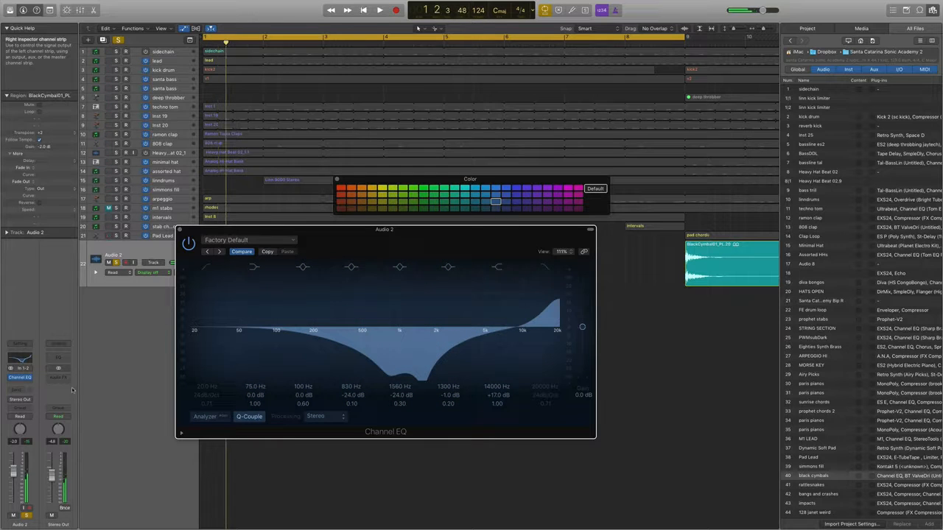
- Insert the Nomad Factory BT ValveDriver ADR2S-3 after the Channel EQ on Audio 2
left_click(29, 386)
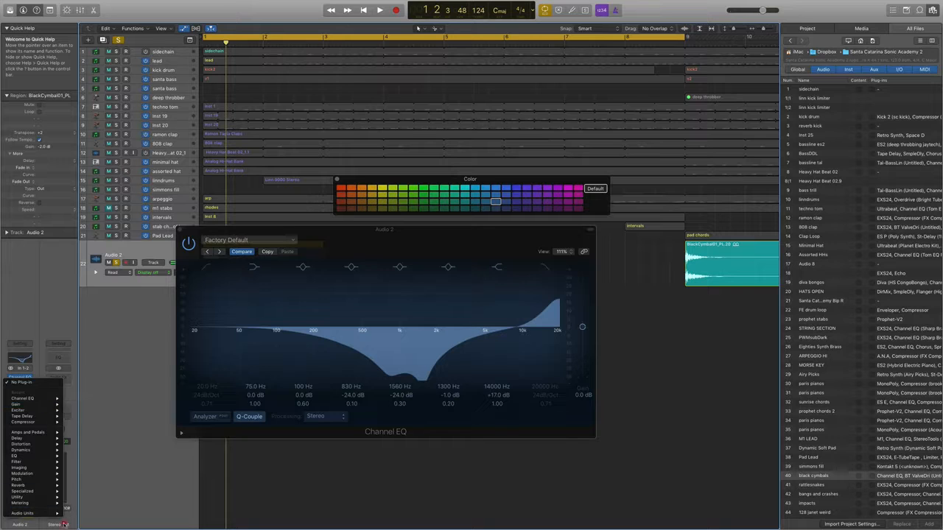
mouse_move(30, 513)
mouse_move(109, 489)
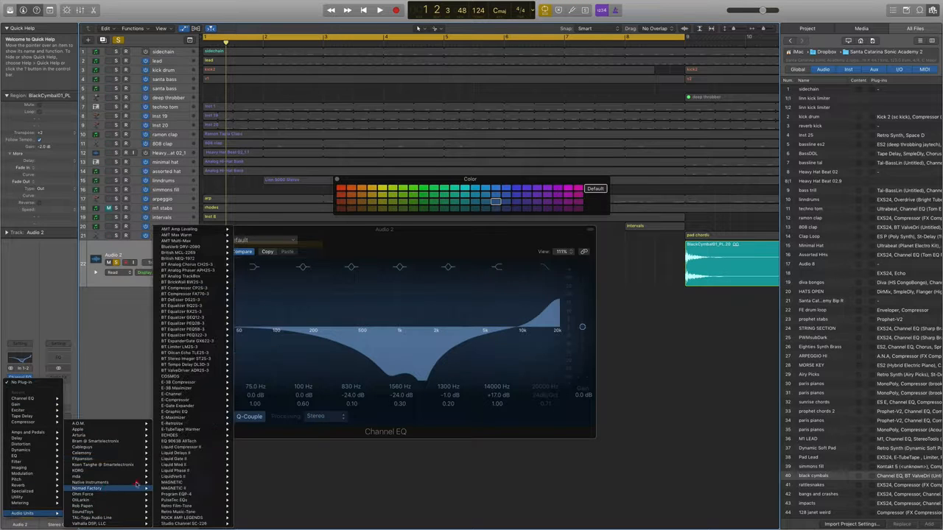
mouse_move(198, 425)
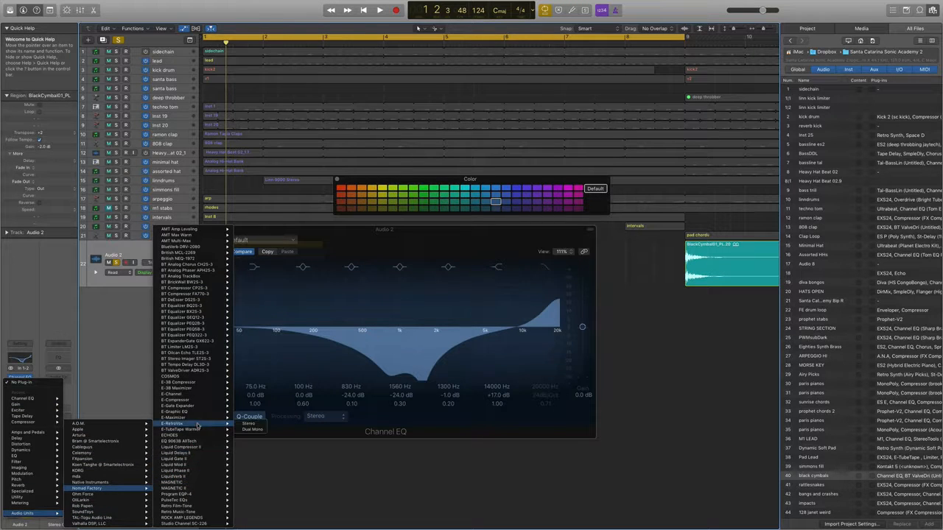
left_click(197, 372)
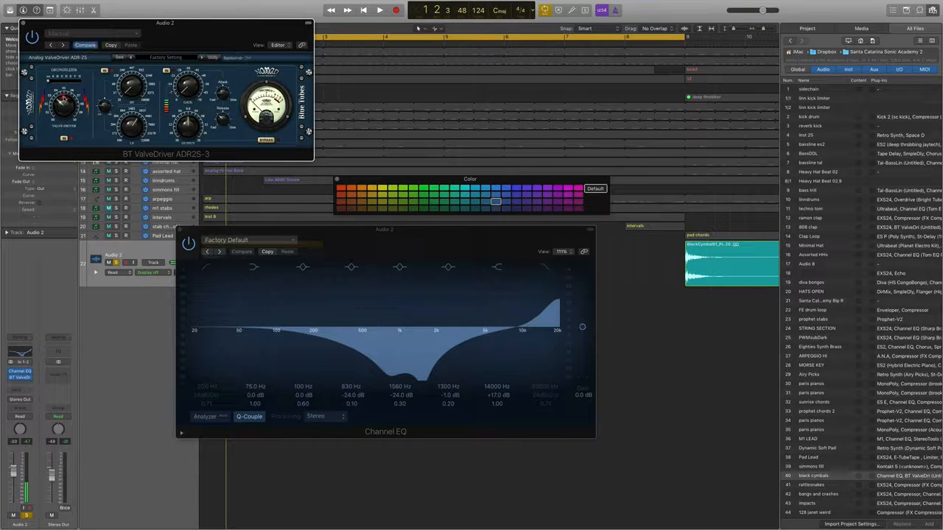
- Adjust the ValveDriver's output level while auditioning the soloed cymbal
key("space")
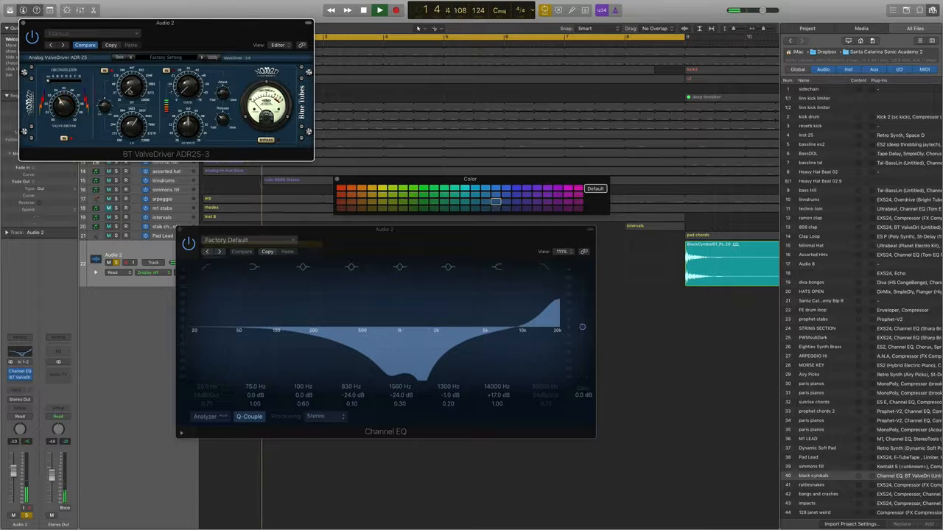
key("space")
key("space")
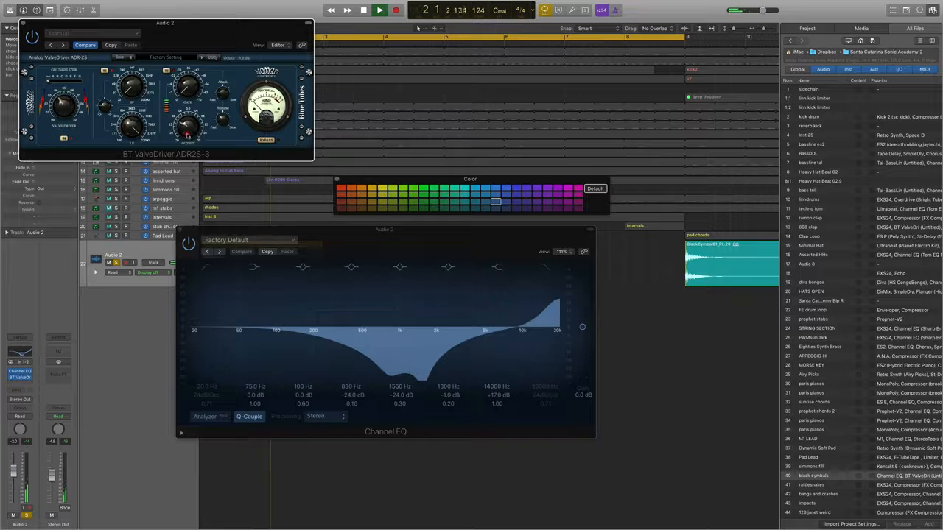
key("space")
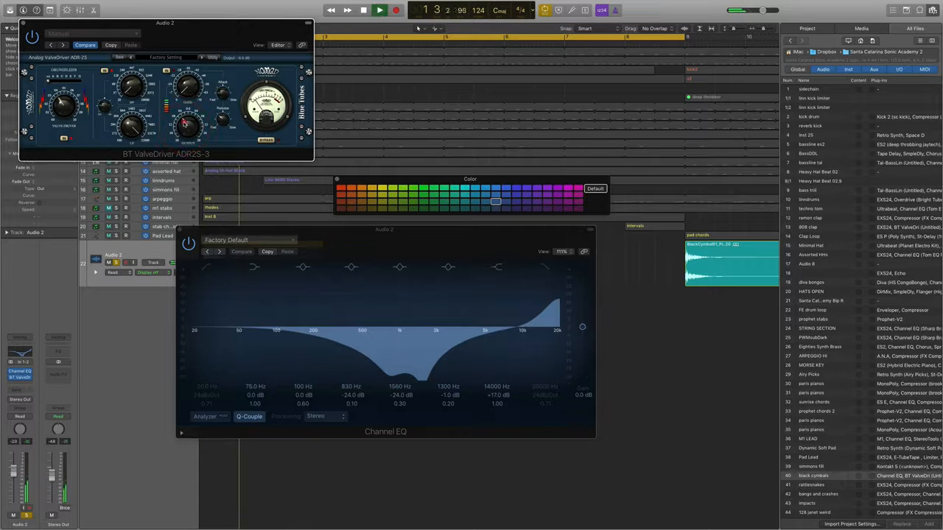
- Insert a Compressor after the ValveDriver on Audio 2 and adjust its threshold and make-up gain while the cymbal plays
left_click(28, 385)
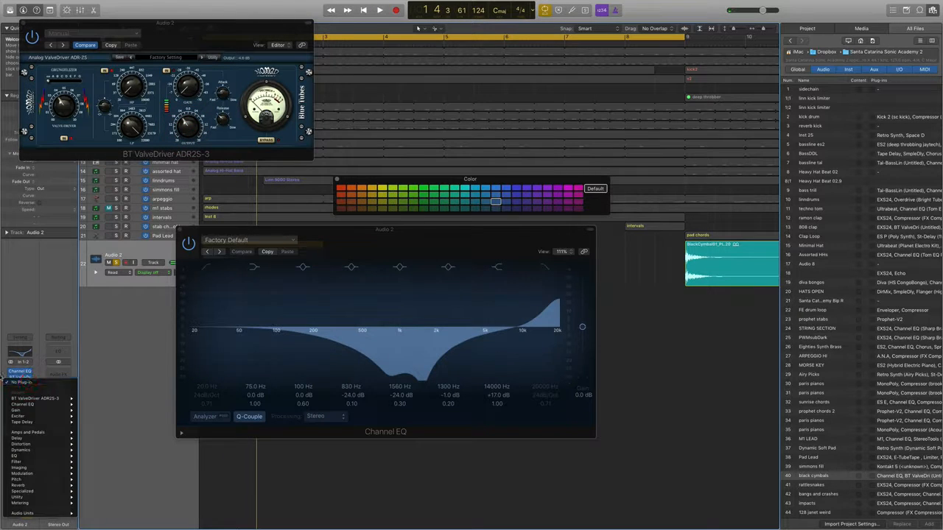
left_click(6, 370)
left_click(27, 384)
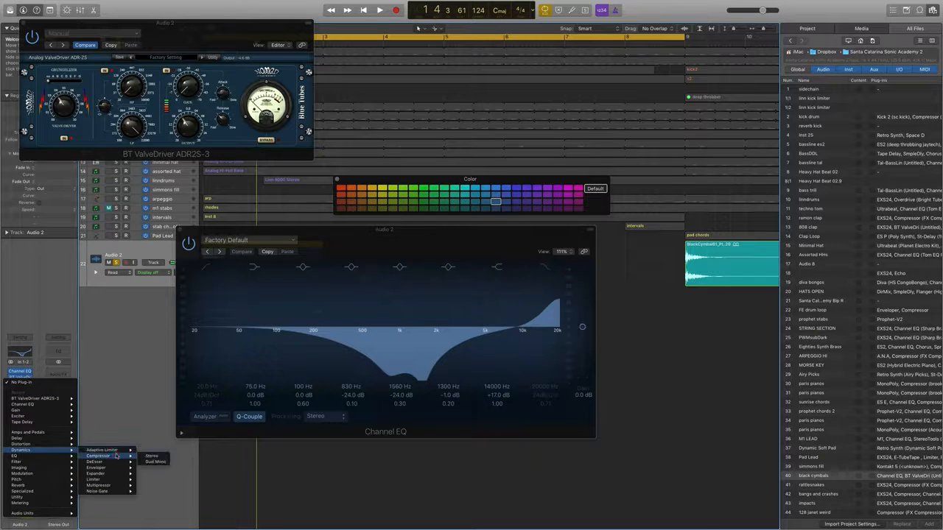
left_click(110, 512)
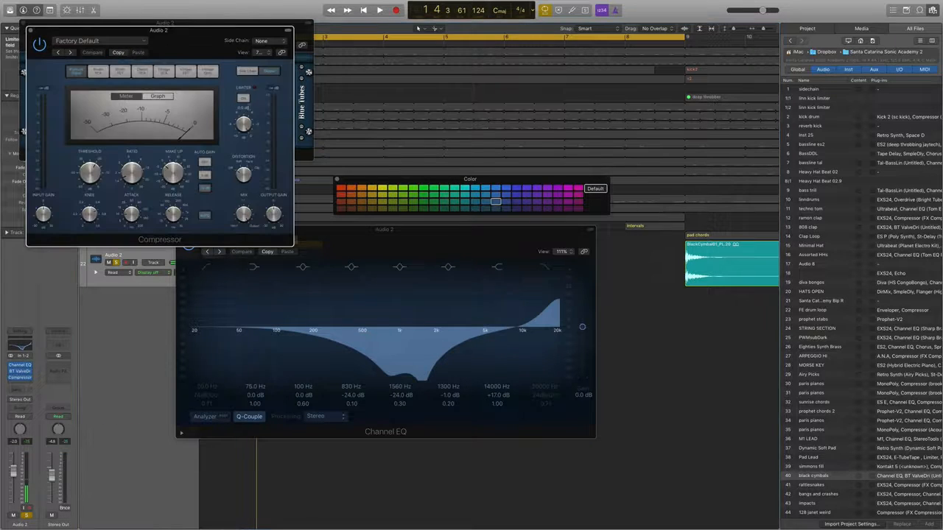
key("space")
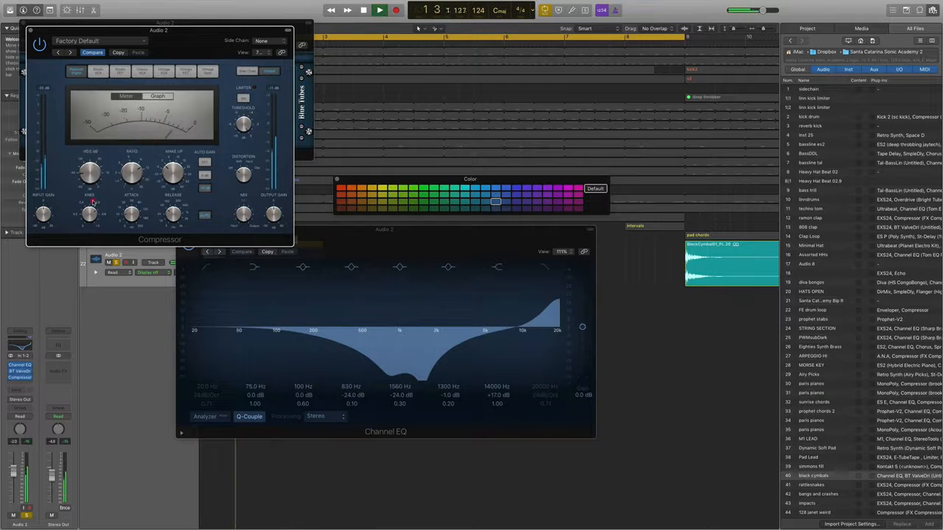
key("space")
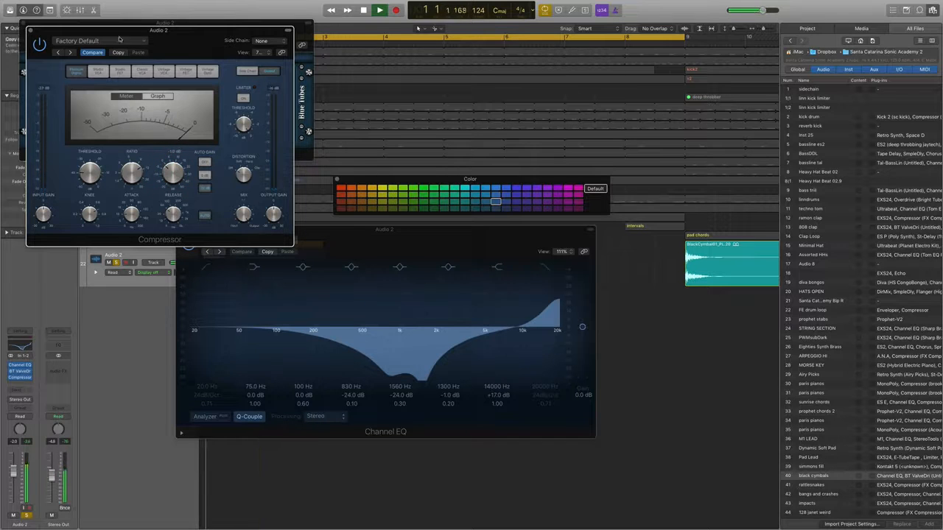
- Clear the plug-in windows away from the tracks, then unsolo Audio 2 and audition the processed cymbal in the mix
left_click_drag(188, 34, 530, 17)
left_click(22, 23)
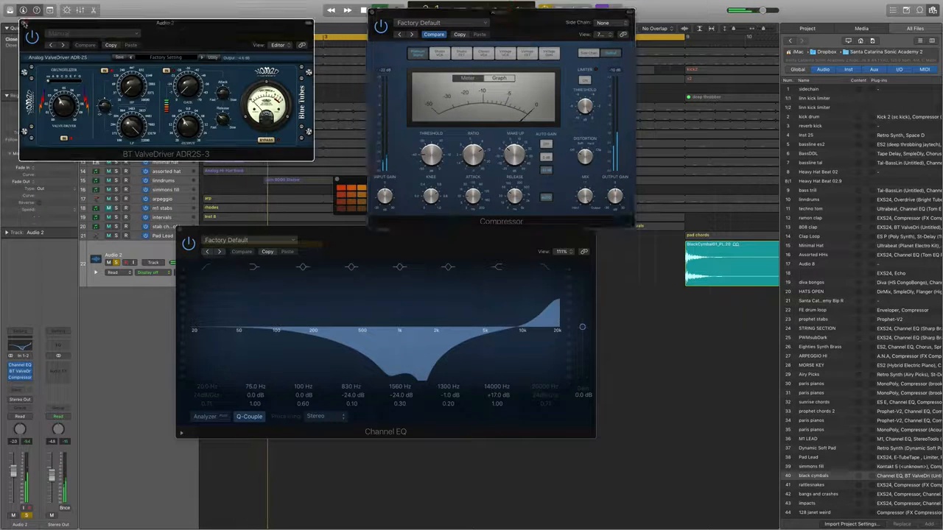
left_click_drag(214, 229, 357, 273)
key("space")
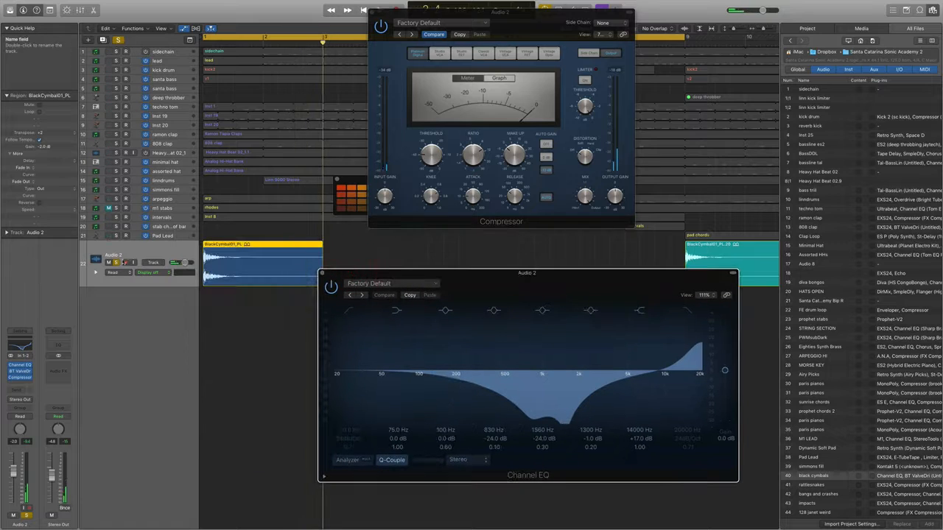
left_click(115, 263)
key("space")
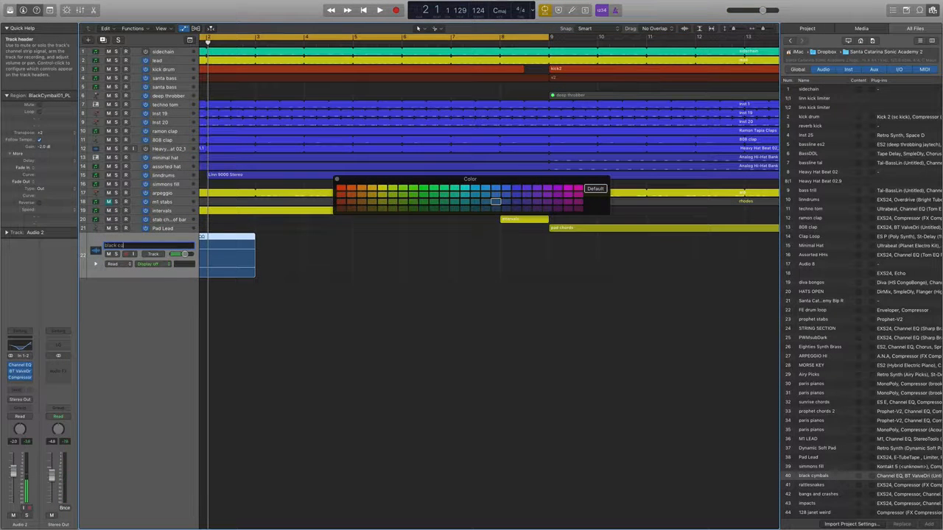
- Rename the Audio 2 track as "black cymbal"
type("l")
key("Return")
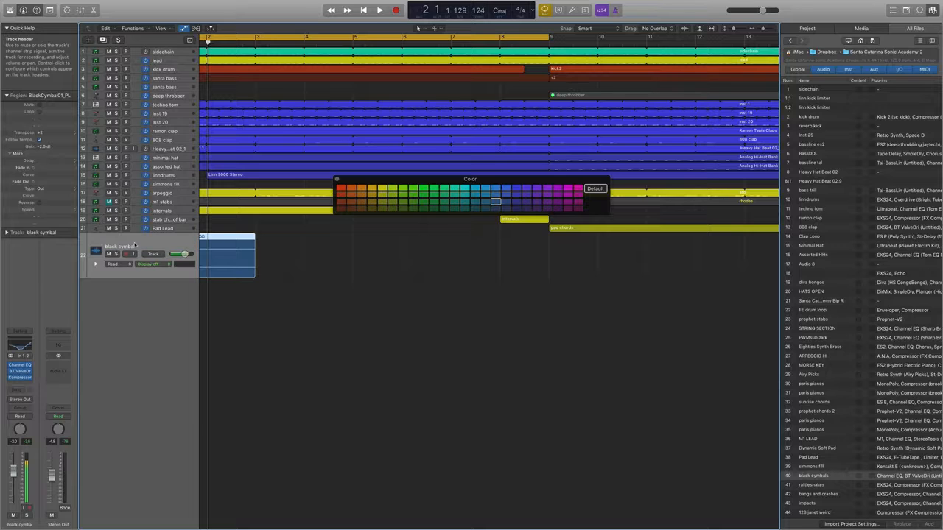
- Create one new software instrument track below the black cymbal track
left_click(88, 39)
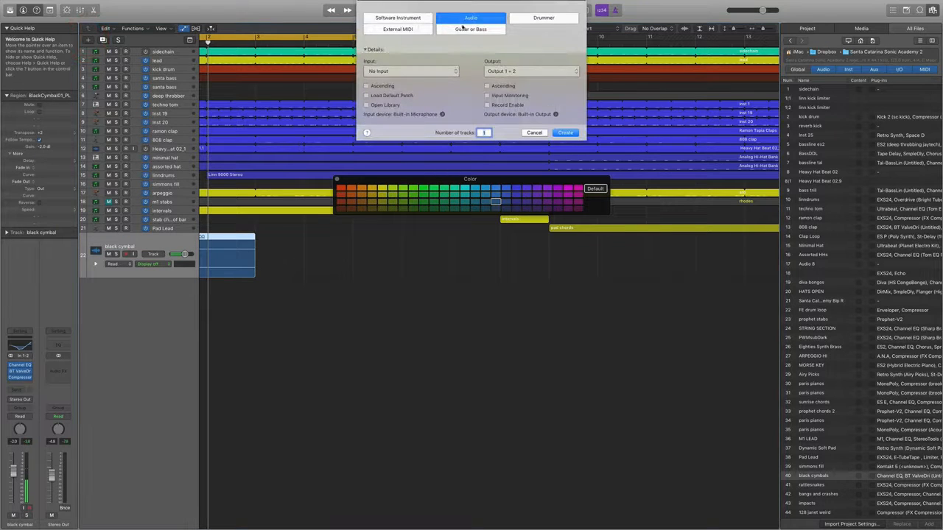
left_click(407, 19)
left_click(565, 112)
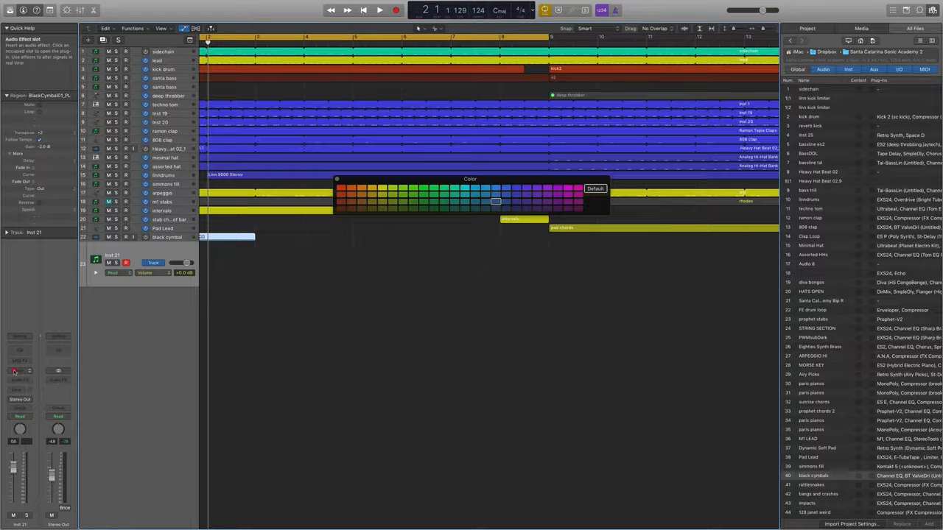
- Load EXS24 on the new instrument track with the "Bangs and Crashes" sampler instrument, keeping its window clear of the track headers
left_click(27, 371)
left_click(31, 410)
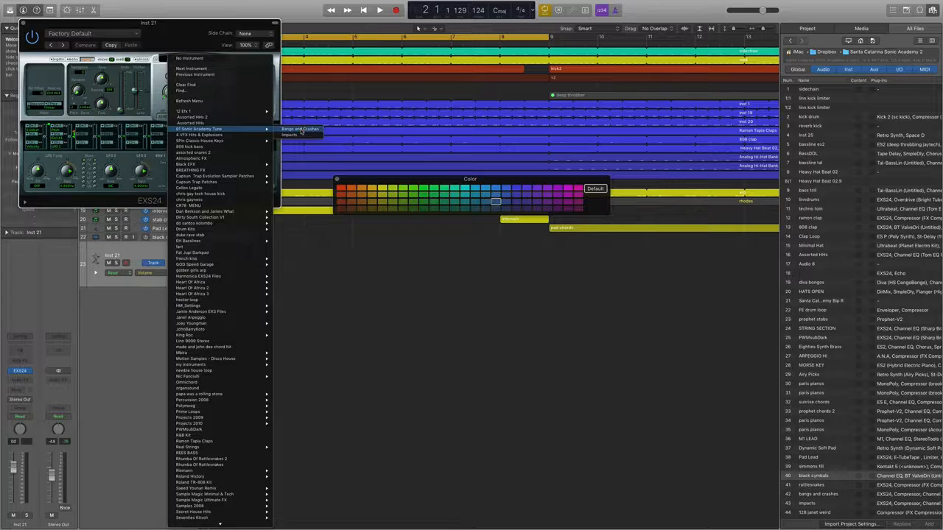
left_click(300, 129)
left_click_drag(187, 23, 579, 247)
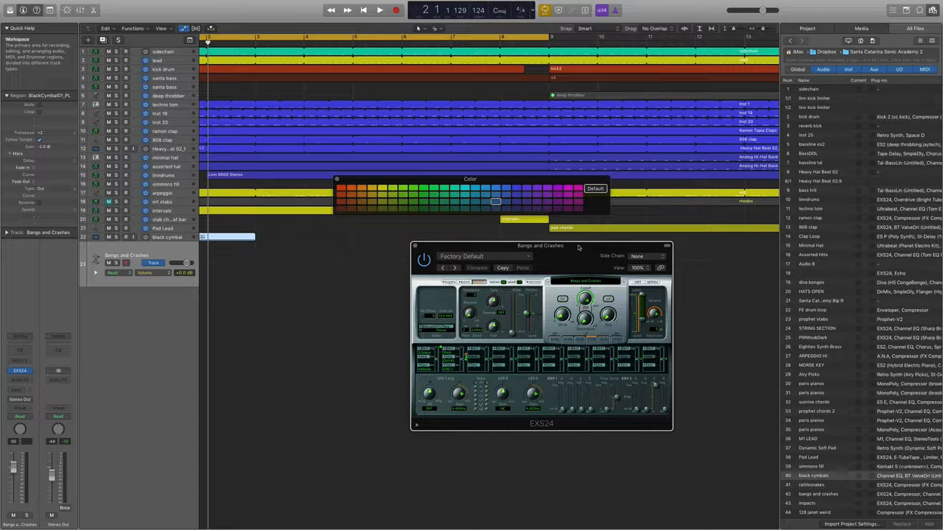
- Create an empty MIDI region at bar 2 on the Bangs and Crashes track, open it in the Piano Roll, and audition sample keys
right_click(227, 249)
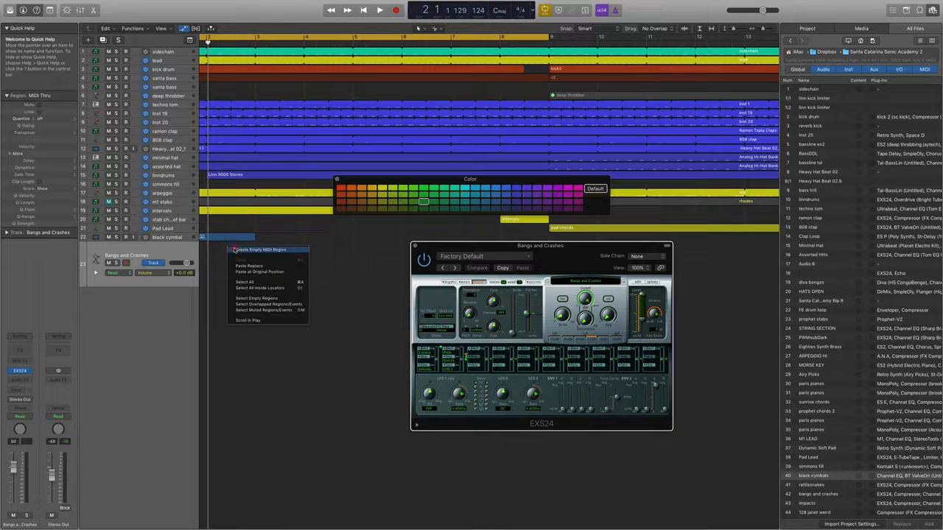
left_click(234, 249)
double_click(234, 248)
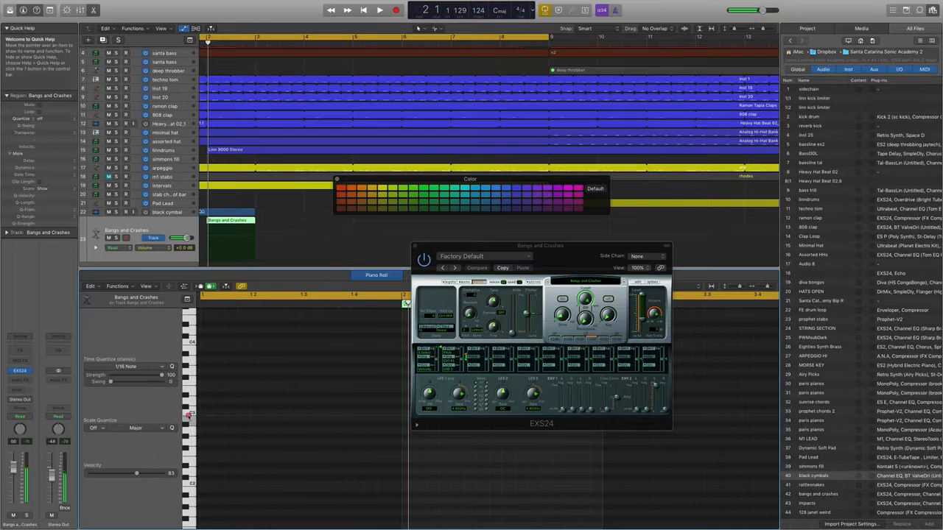
left_click(190, 395)
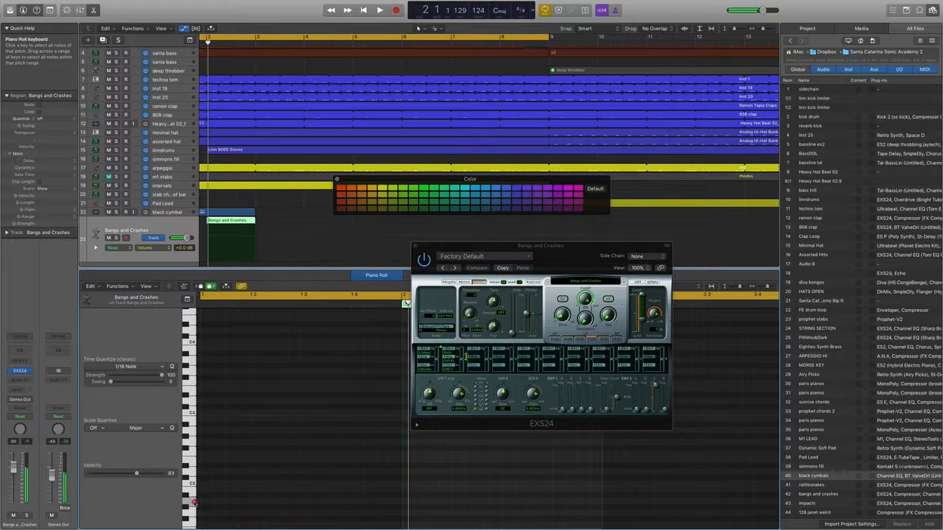
scroll(193, 503, "down", 3)
scroll(191, 504, "down", 1)
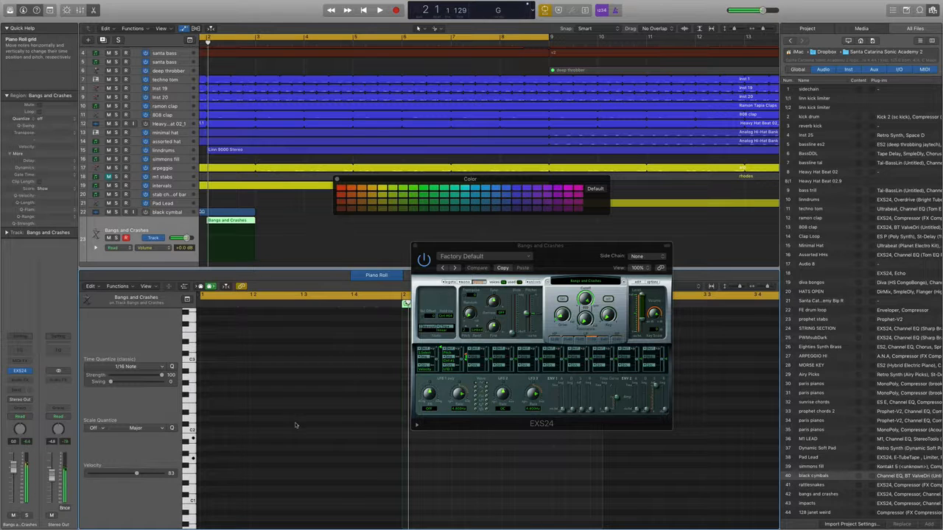
- Add two notes just below C2 in the Bangs and Crashes region, each lasting the full bar
left_click_drag(433, 246, 608, 197)
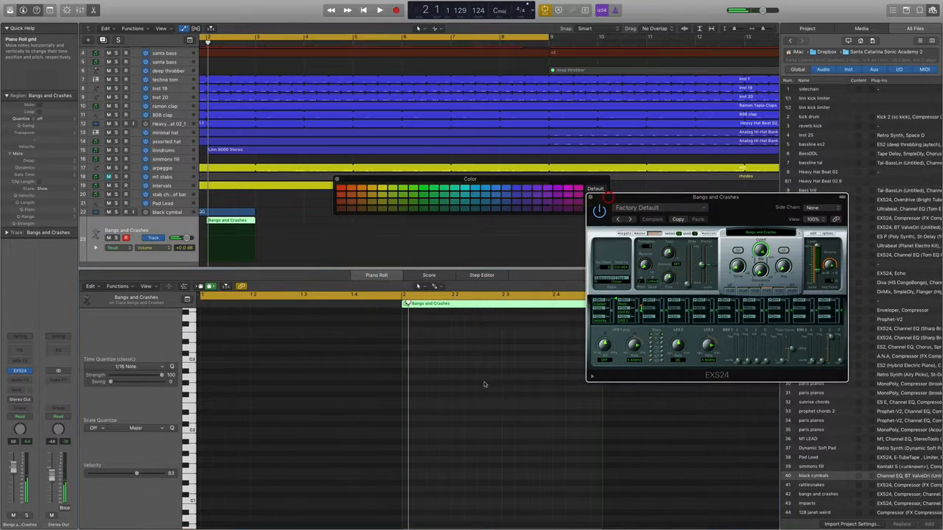
right_click(406, 437)
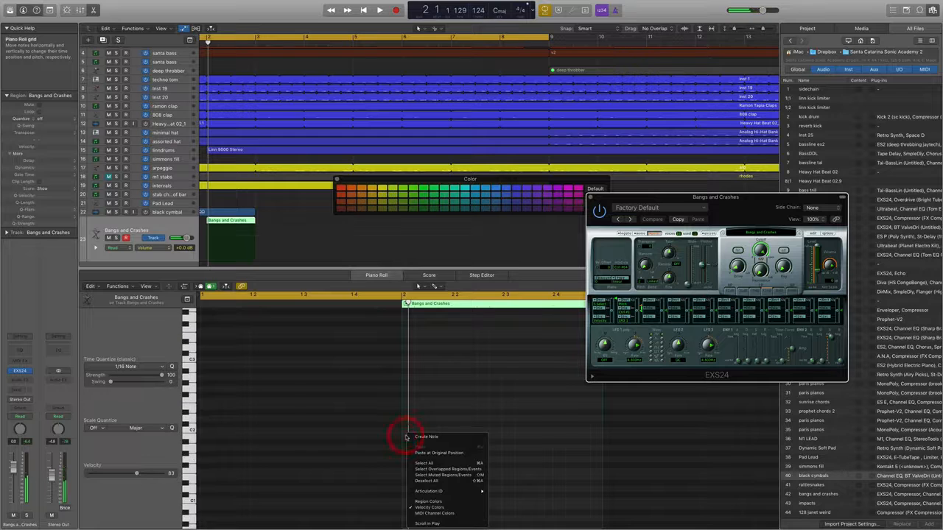
left_click(418, 438)
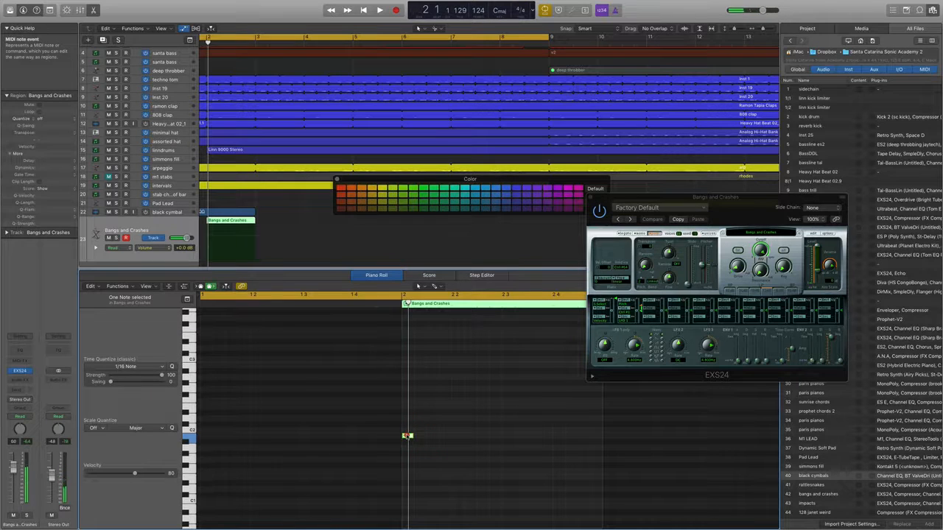
left_click_drag(407, 436, 598, 436)
scroll(322, 256, "left", 3)
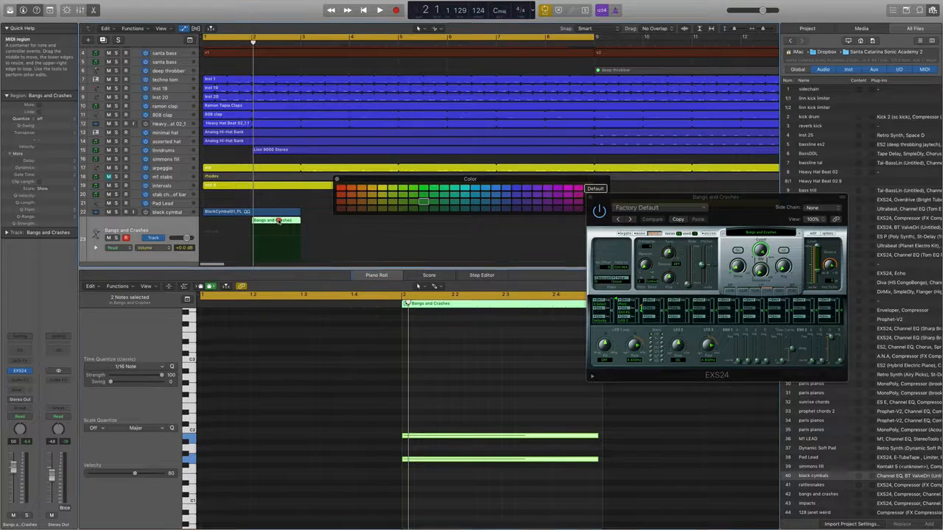
- Move the Bangs and Crashes region to bar 3, cycle bars 2 to 4, and audition the crash in the mix
left_click_drag(286, 223, 327, 224)
left_click_drag(254, 40, 346, 89)
key("space")
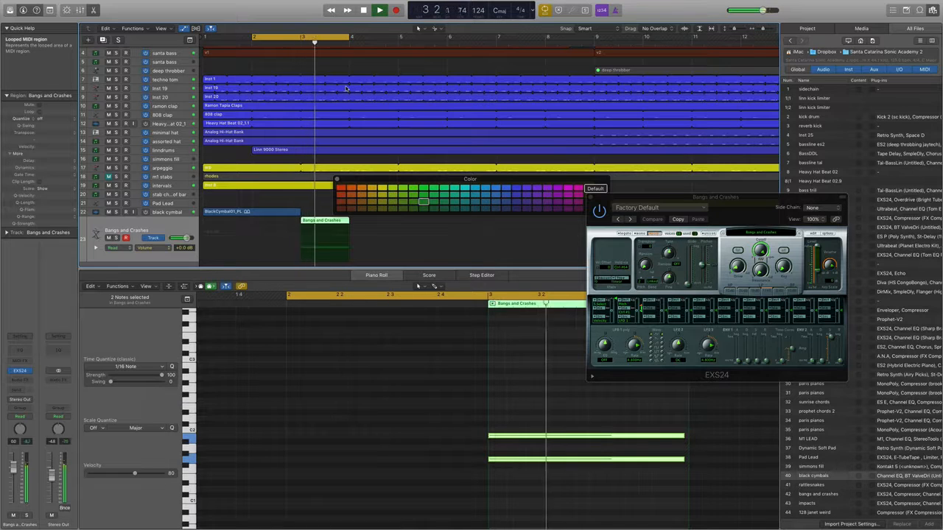
key("space")
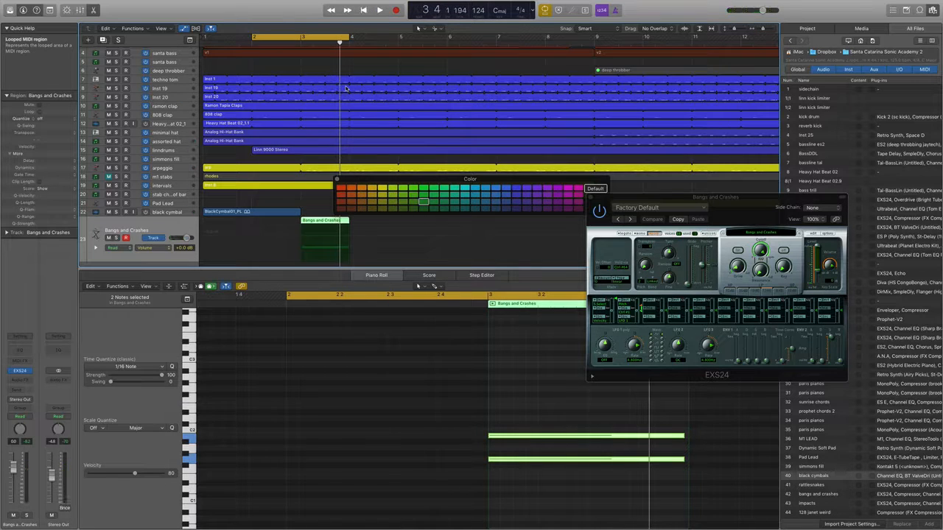
- Shorten the cycle range to bar 3 only and solo the Bangs and Crashes track during playback
key("space")
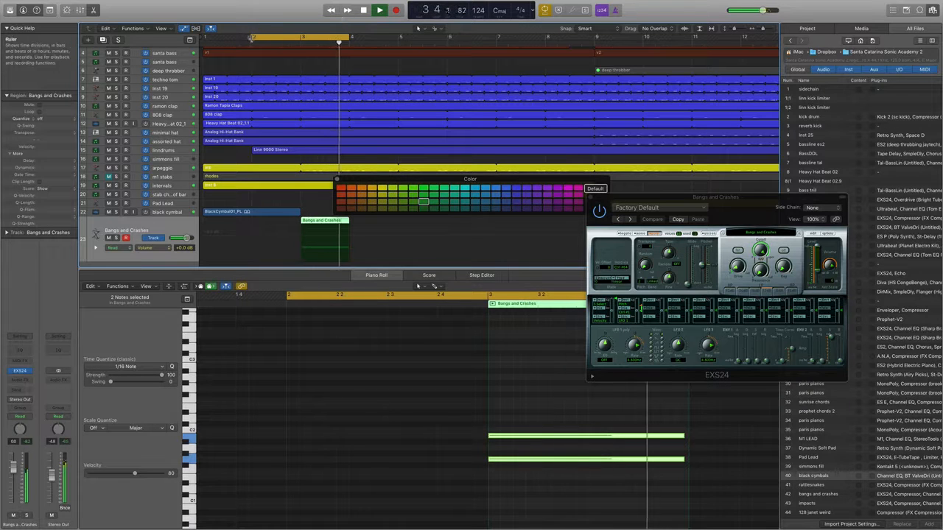
left_click_drag(253, 37, 302, 54)
key("s")
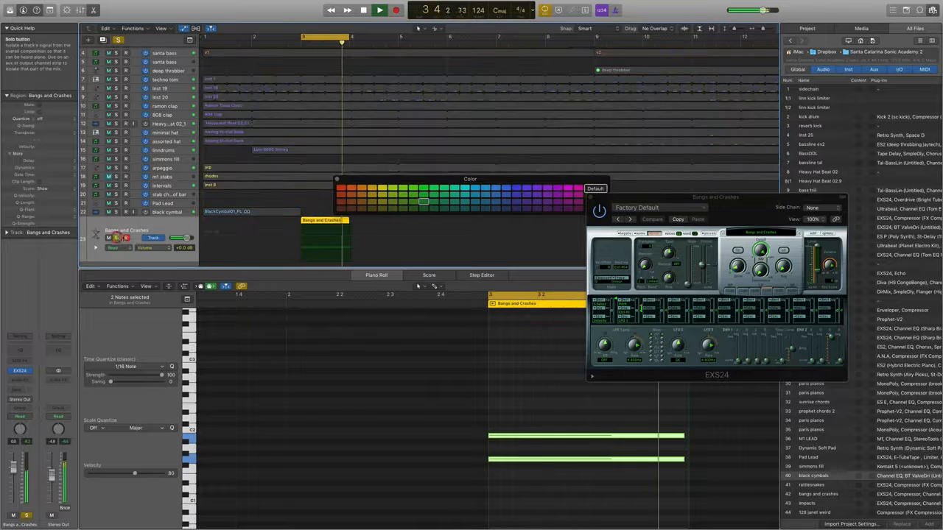
- Insert a Channel EQ on Bangs and Crashes and enable a 24 dB/Oct low cut at 74 Hz while the crash plays
left_click(25, 351)
key("space")
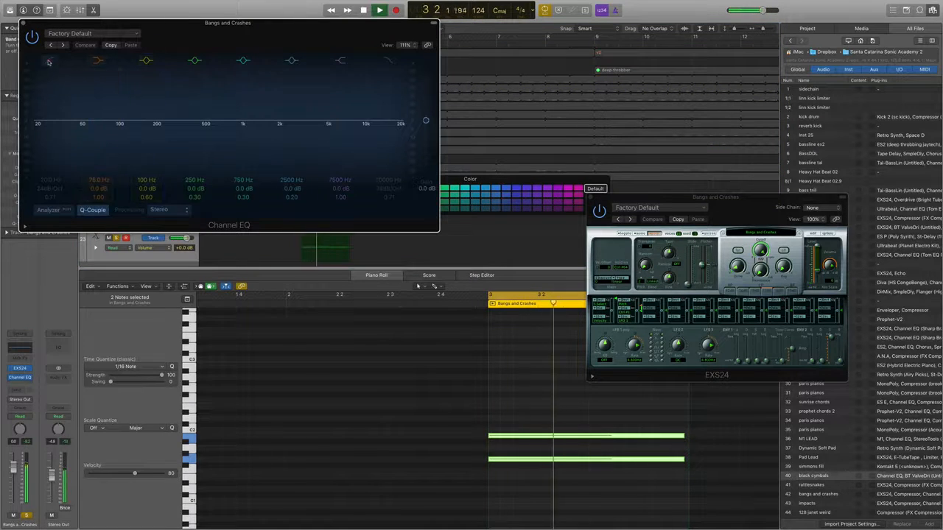
left_click(50, 59)
left_click_drag(50, 179, 50, 148)
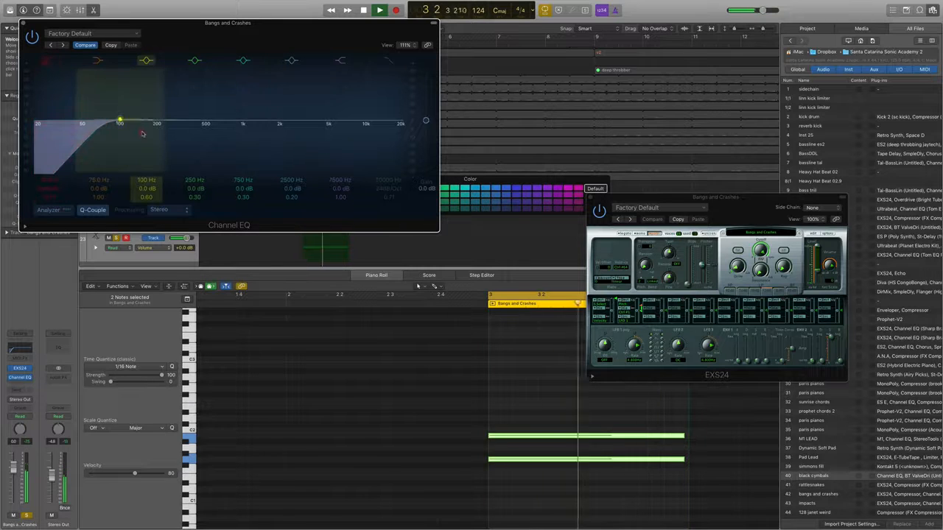
- Boost 170 Hz by 2.5 dB, cut 1080 Hz by 2.5 dB, and set the high shelf frequency to 6000 Hz in the Channel EQ
left_click_drag(143, 134, 170, 129)
left_click_drag(243, 123, 257, 129)
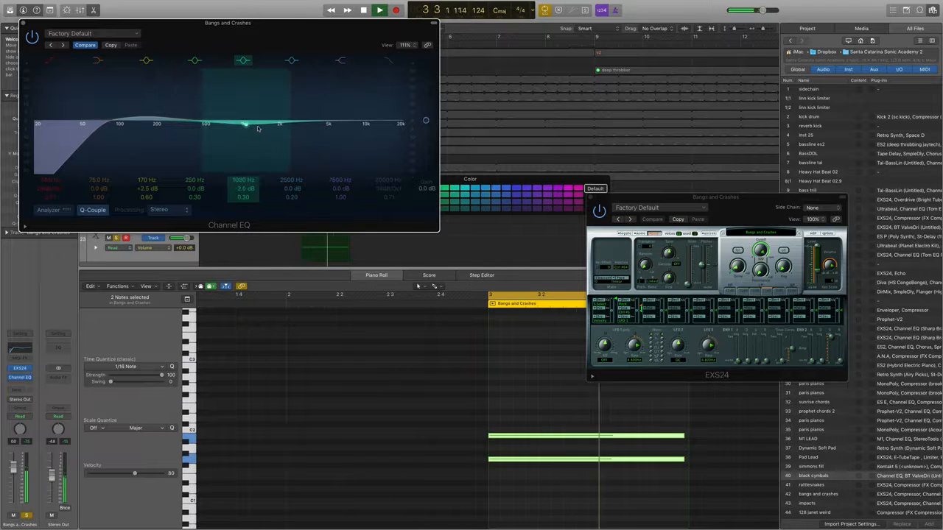
left_click_drag(349, 123, 338, 125)
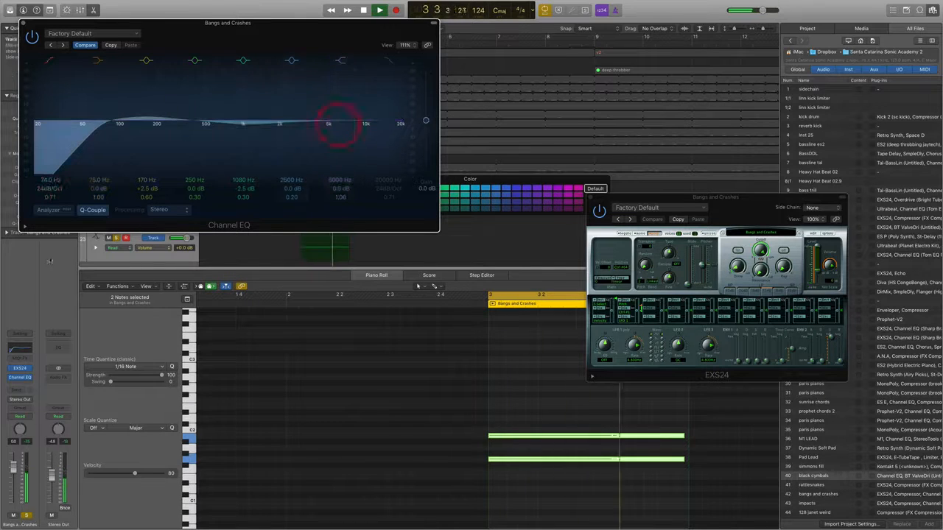
- Insert a Compressor after the Channel EQ on Bangs and Crashes and adjust its threshold, make-up gain, release and attack
left_click(38, 379)
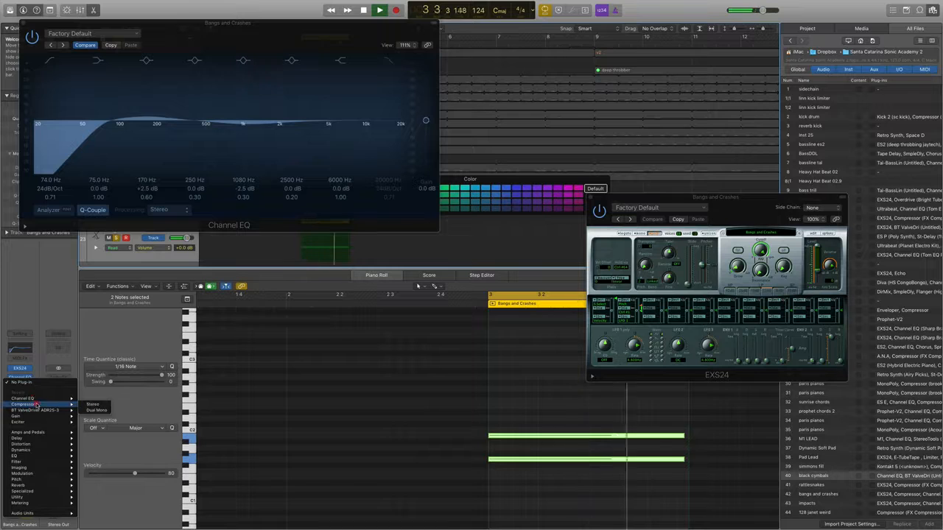
left_click(37, 404)
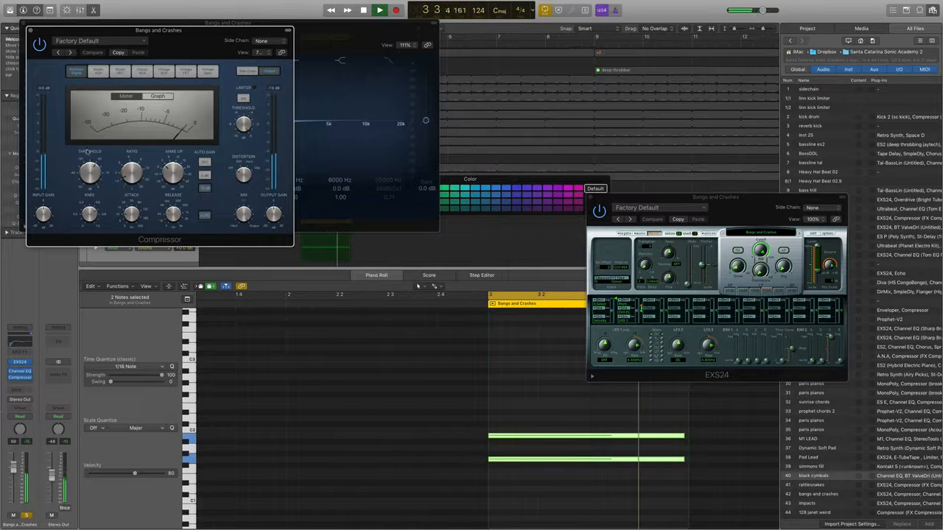
left_click_drag(87, 154, 124, 155)
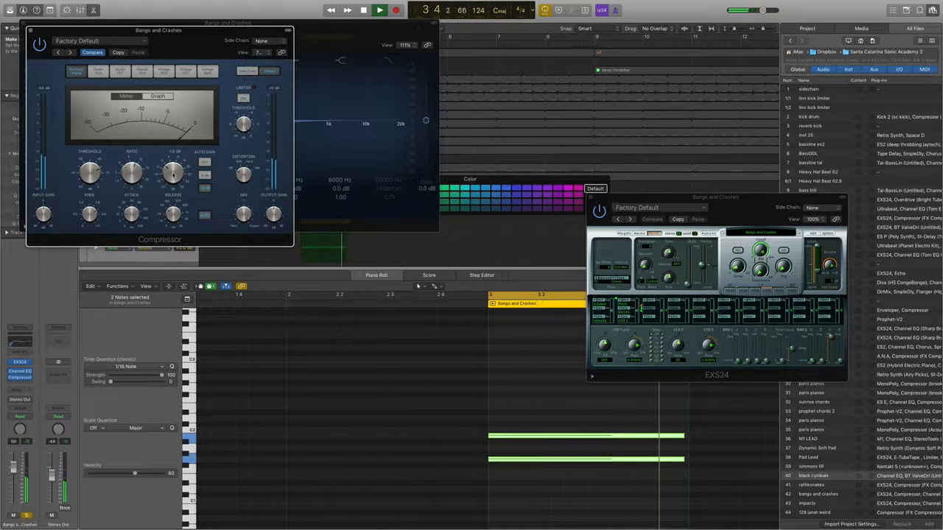
left_click_drag(173, 174, 171, 178)
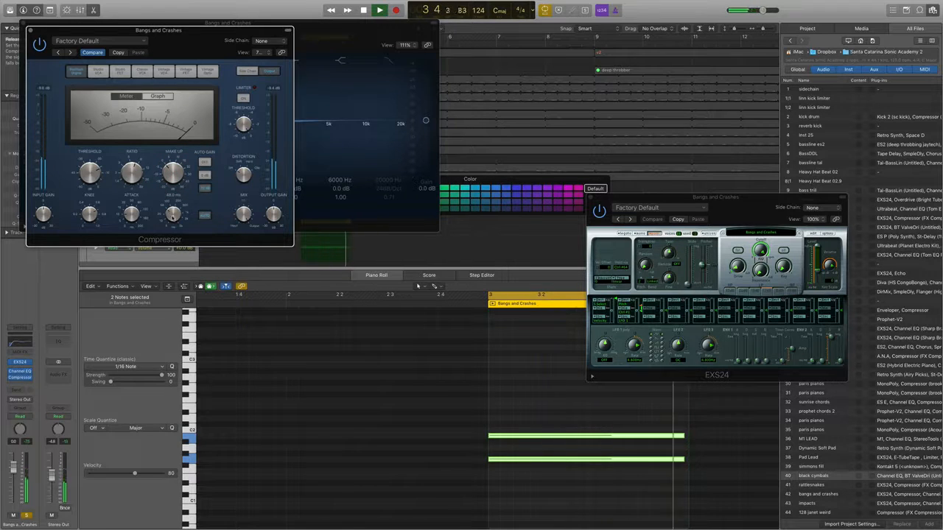
left_click_drag(173, 217, 174, 207)
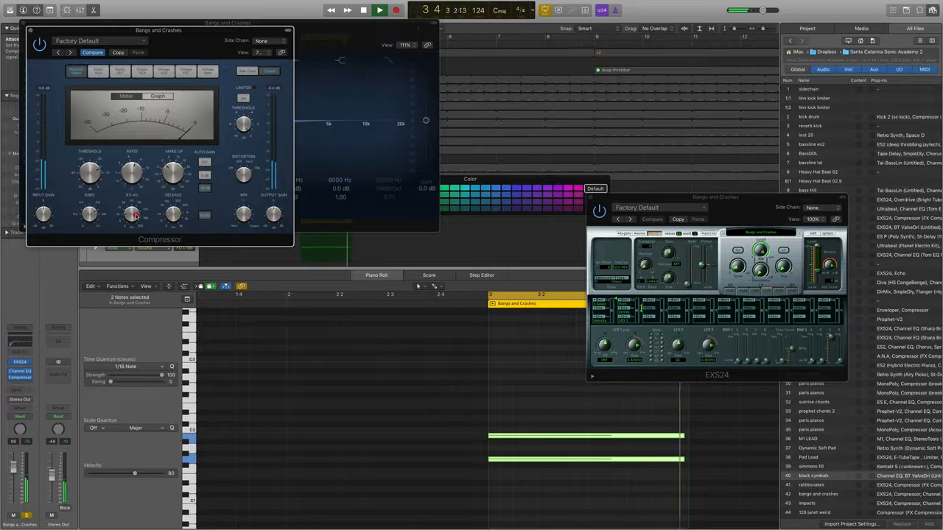
left_click(134, 214)
- Set the Compressor's side chain source to Bus 1 (sidechain), and close the Compressor and Channel EQ windows
left_click(269, 40)
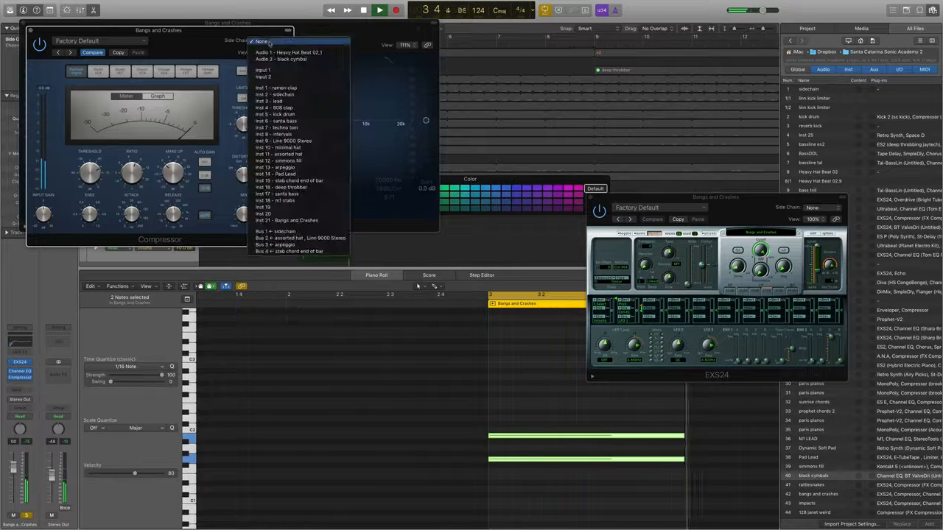
left_click(292, 232)
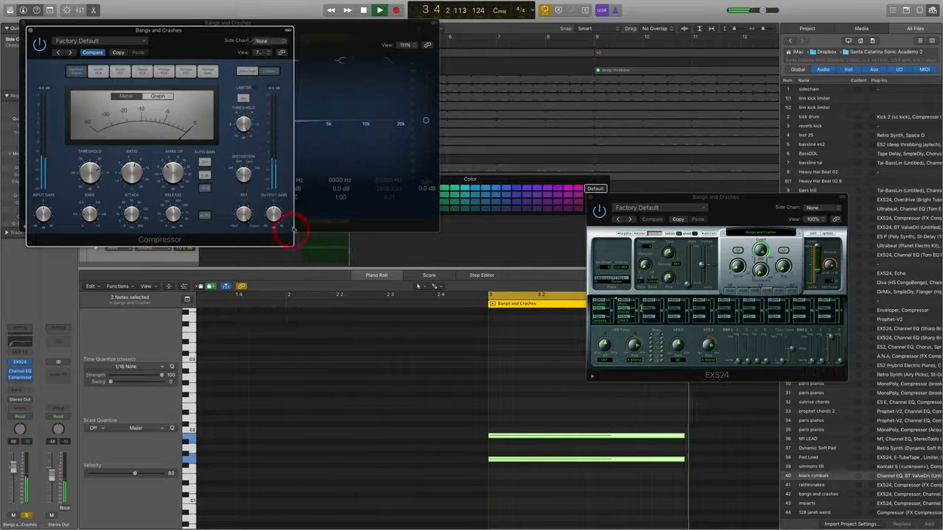
left_click(30, 32)
left_click(21, 25)
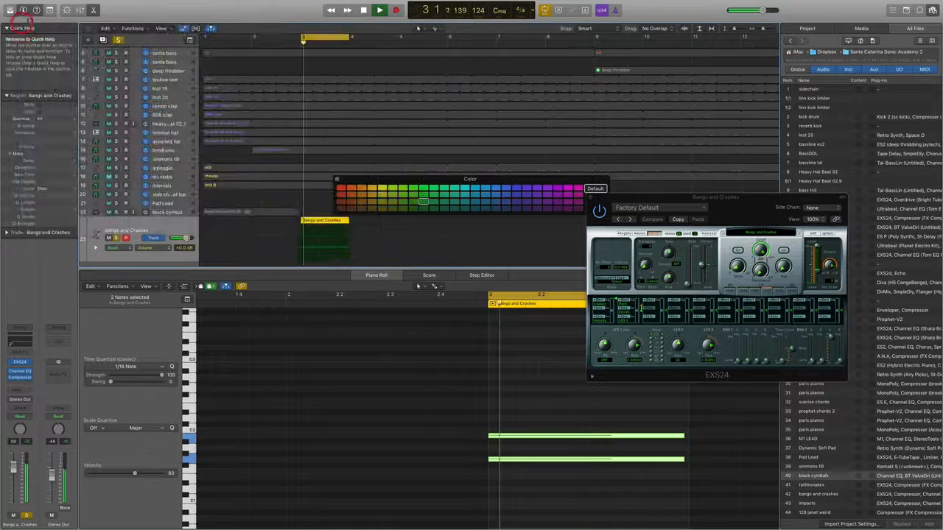
- Solo the sidechain track with Bangs and Crashes, then reopen the crash Compressor and place it clear of the track list
scroll(138, 66, "up", 3)
key("super+Up")
key("super+Up")
key("super+Up")
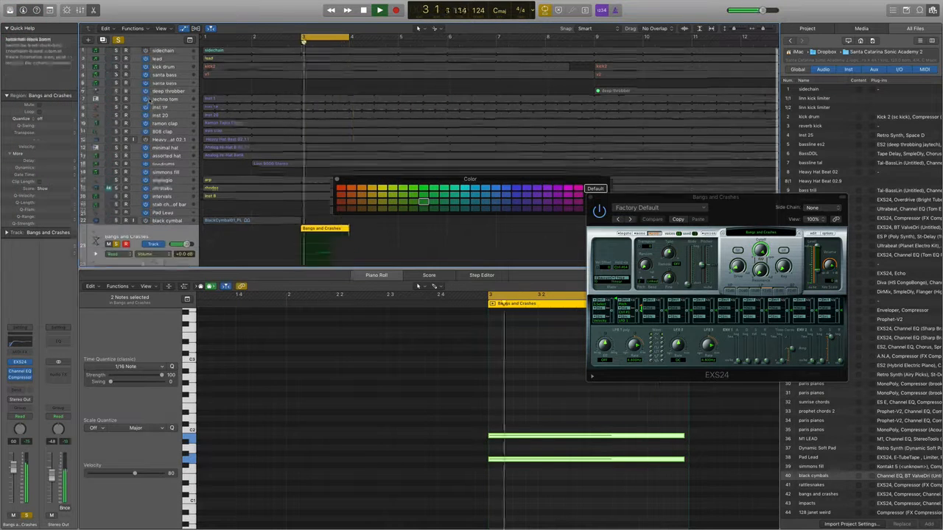
left_click(115, 51)
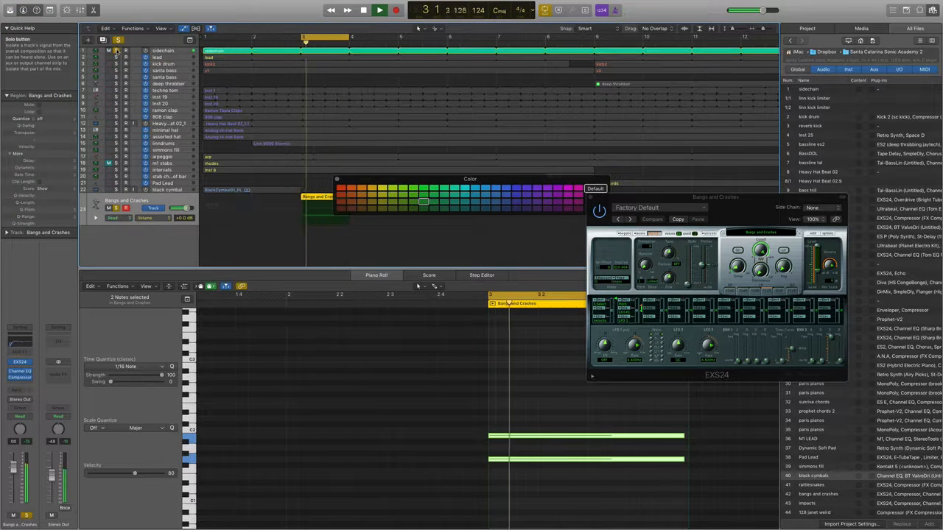
left_click(20, 377)
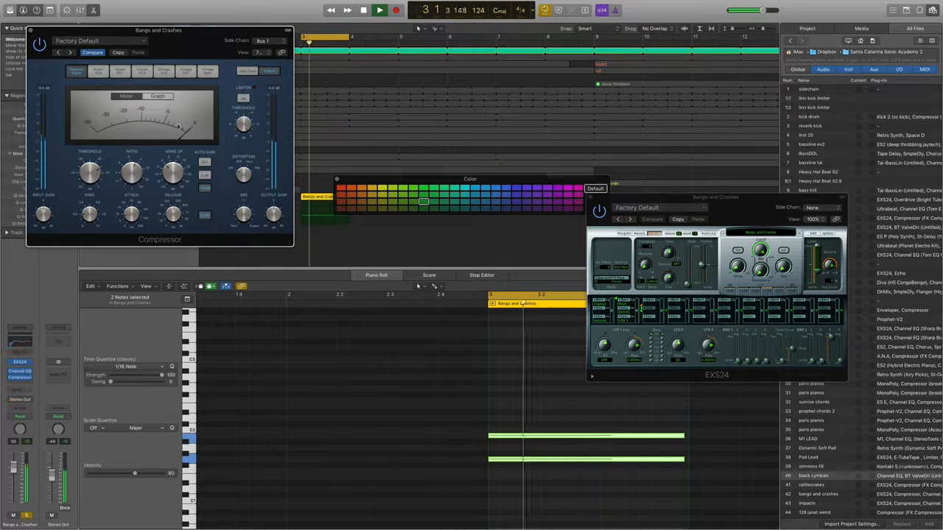
left_click_drag(193, 30, 777, 3)
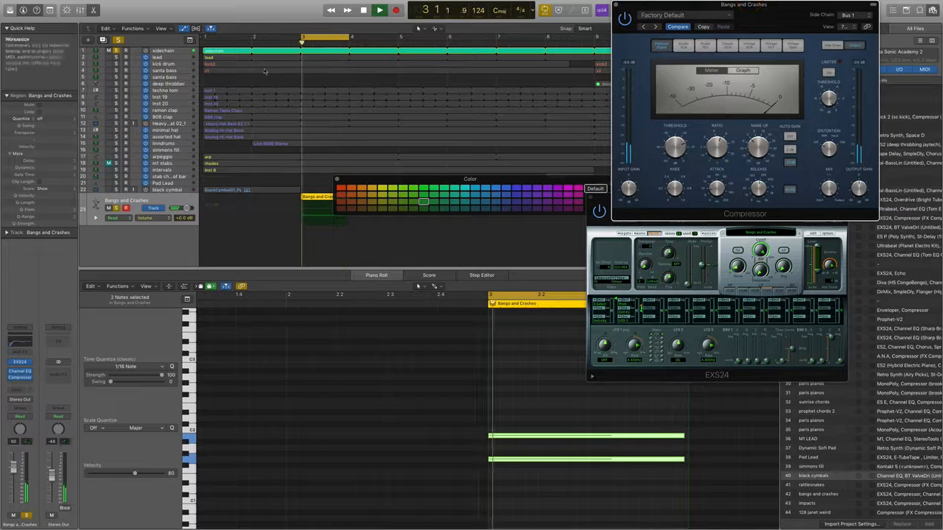
- Select the sidechain track, toggle its mute on and off to check the crash's ducking, and stop playback
left_click(161, 51)
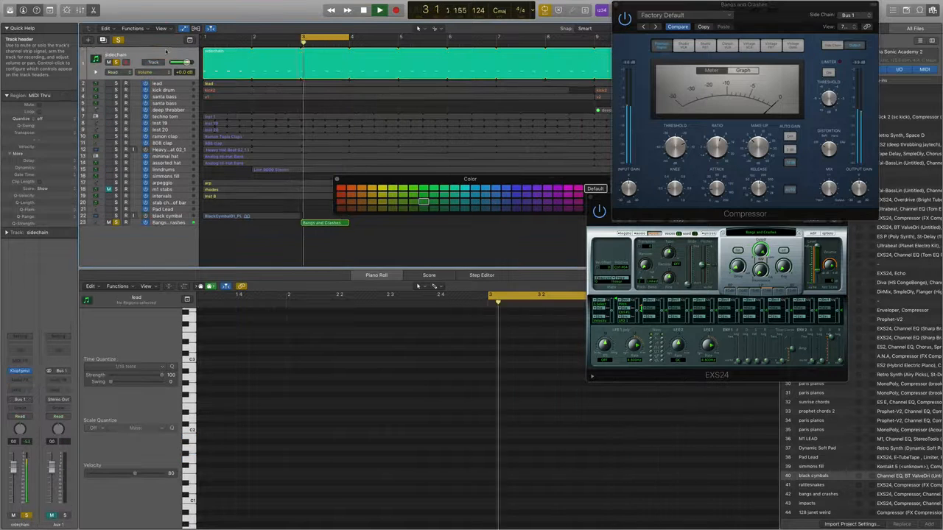
key("m")
key("m")
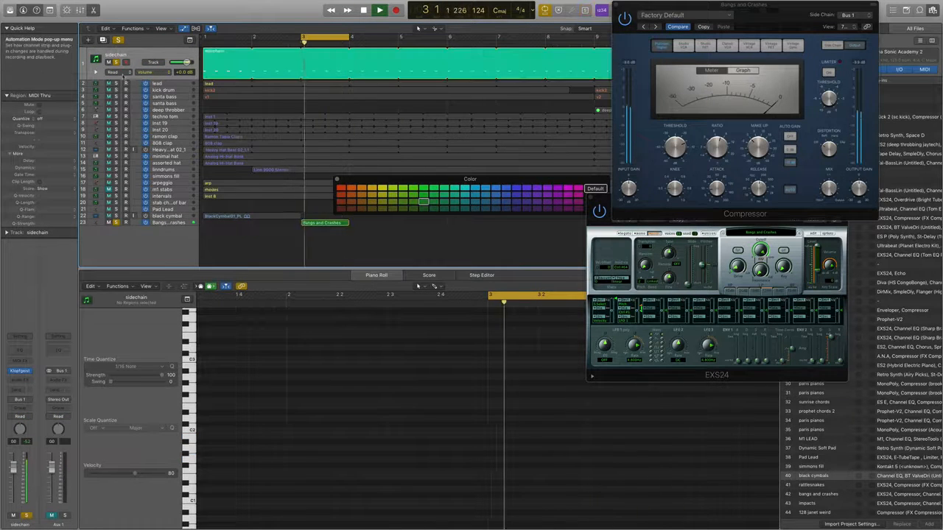
key("space")
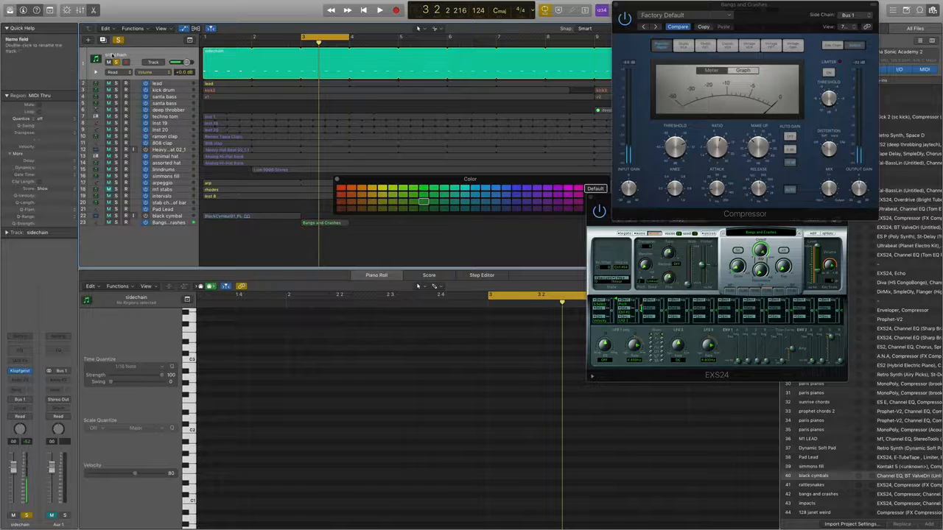
- Turn off the sidechain track's solo and play the Bangs and Crashes region with the full arrangement
left_click(117, 63)
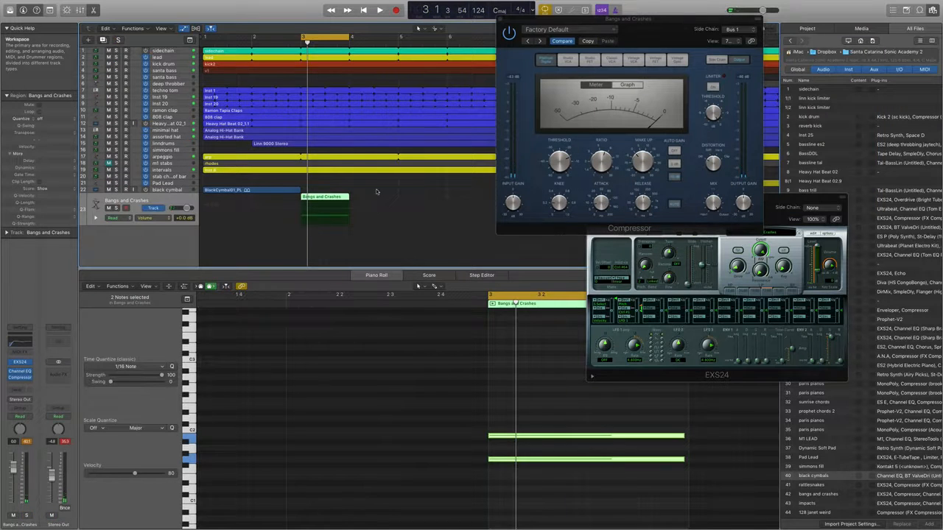
key("space")
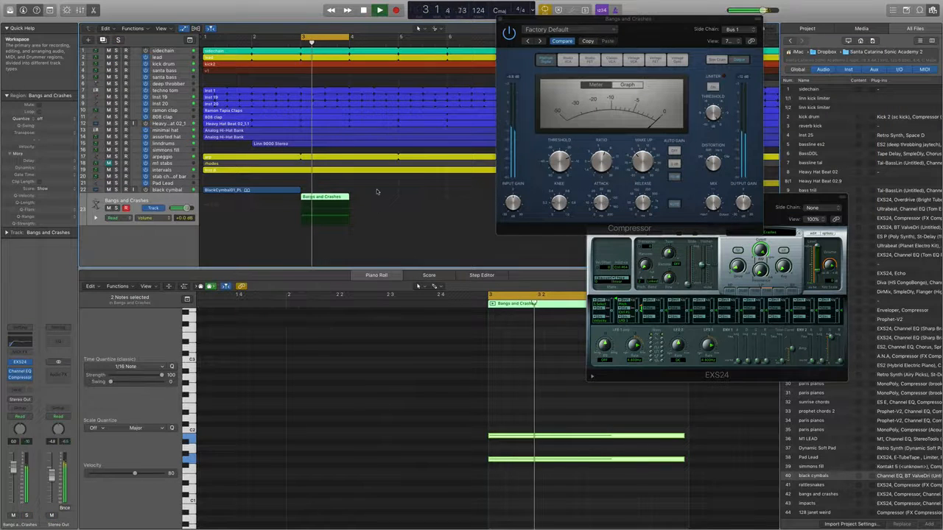
key("space")
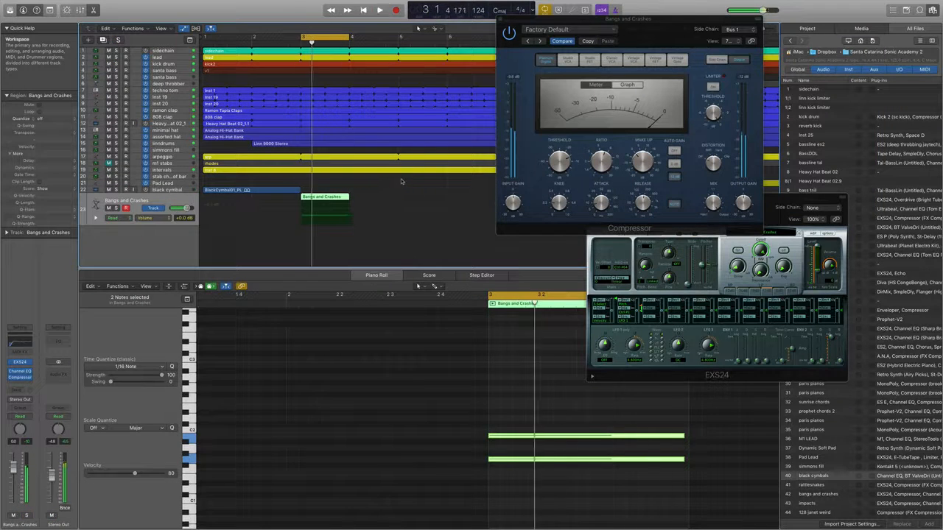
- Set the Bangs and Crashes Compressor's side chain source to None and move its window away from the arrangement
left_click_drag(727, 15, 723, 18)
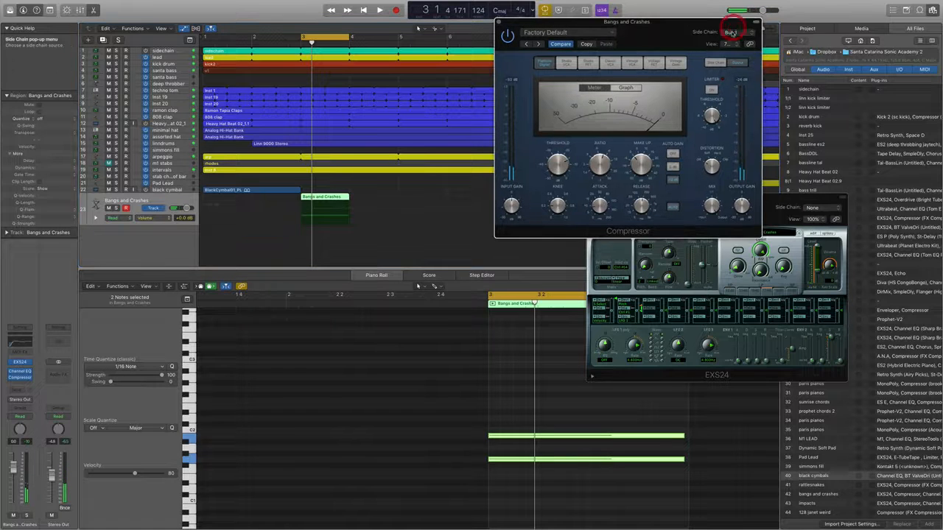
left_click(733, 33)
left_click(652, 24)
left_click_drag(648, 23, 712, 7)
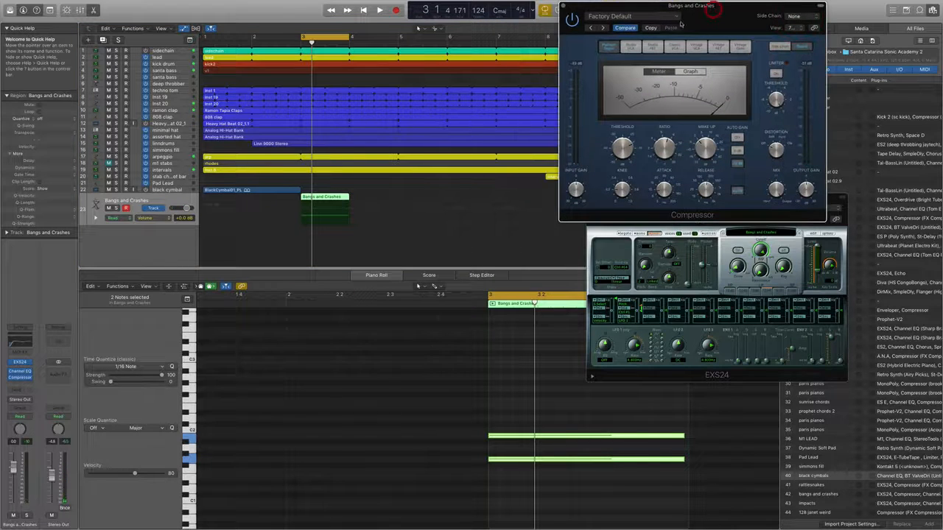
- Lower the Bangs and Crashes track volume to -1.7 dB during playback, and stop playback
key("space")
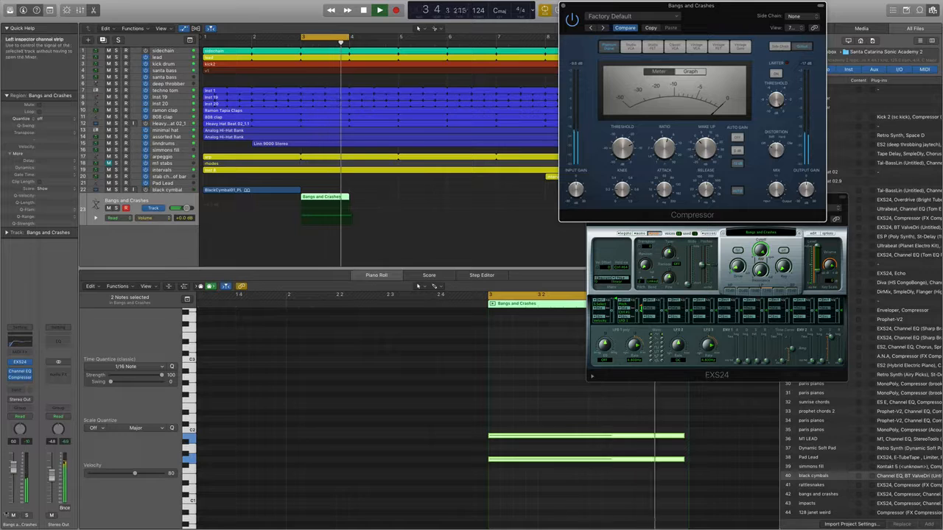
left_click_drag(14, 467, 13, 470)
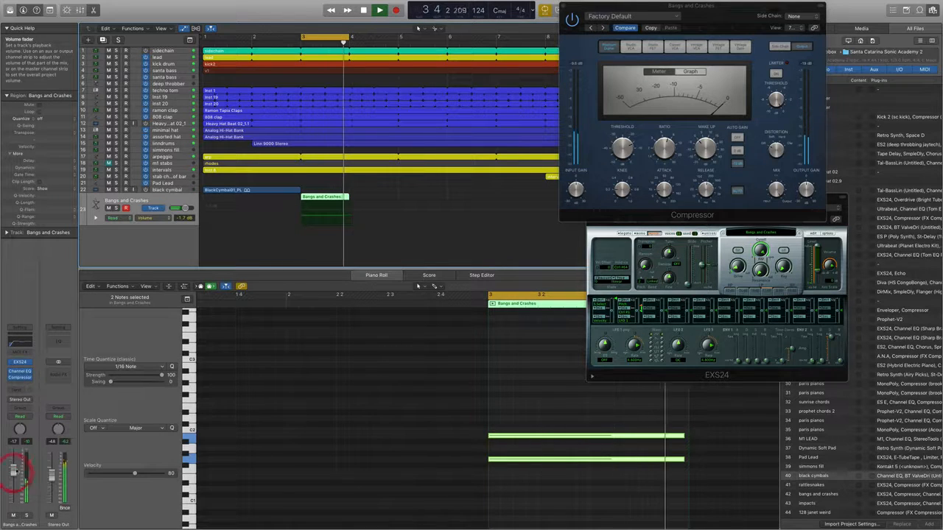
key("space")
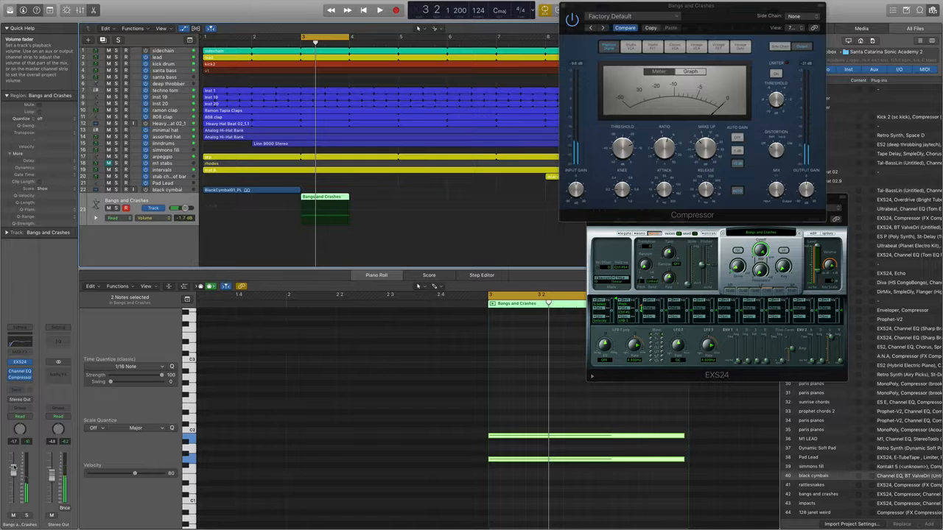
- Duplicate the Bangs and Crashes track with its plug-ins and copy its region onto the new track at bar 2, beat 3
key("super+d")
left_click_drag(320, 196, 297, 218)
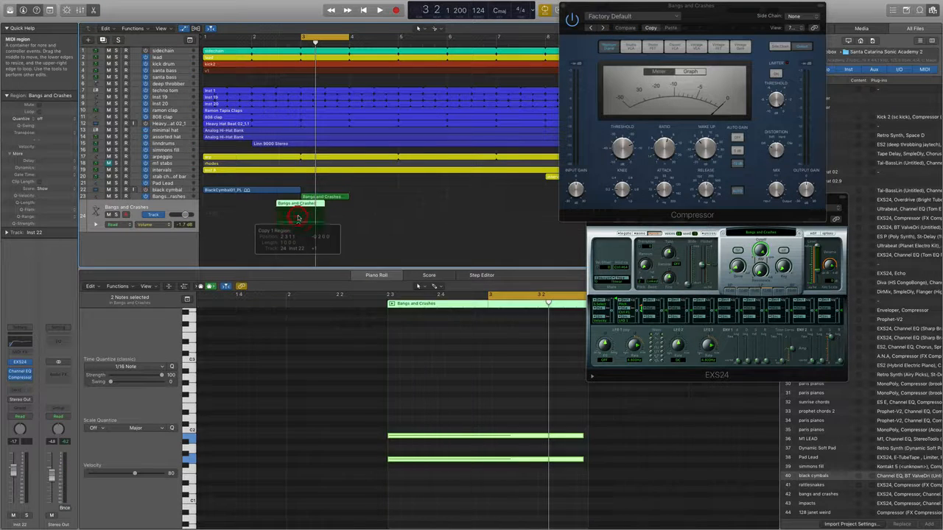
left_click(430, 424)
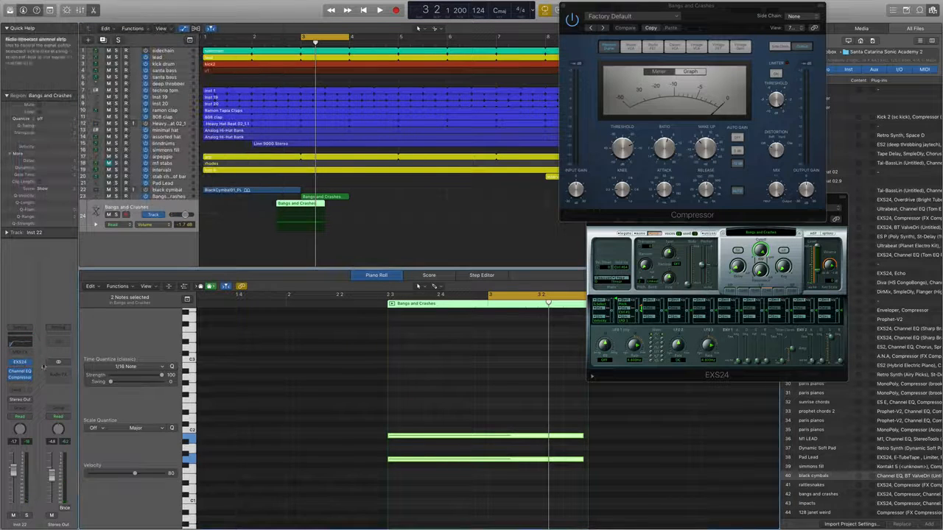
- Load the Impacts instrument from 01 Sonic Academy Tune into the duplicated track's EXS24
left_click(20, 361)
left_click(195, 60)
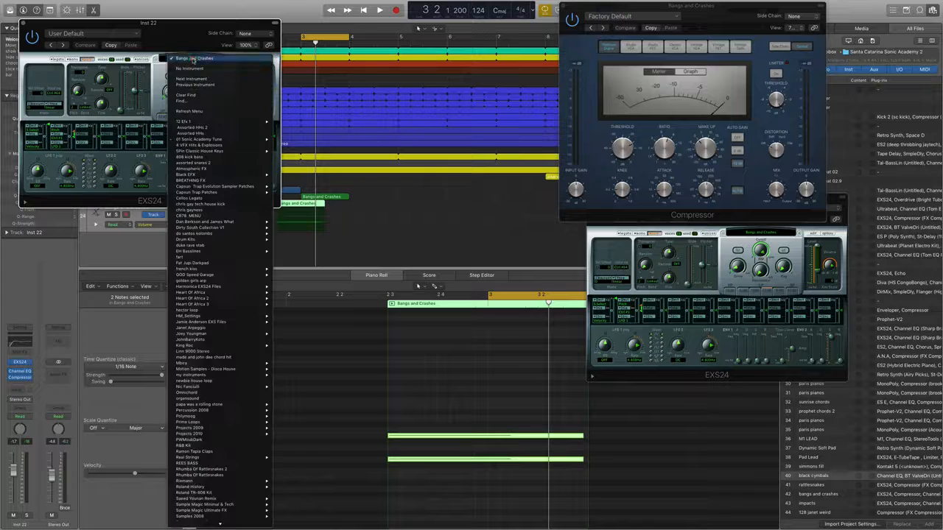
mouse_move(236, 139)
left_click(304, 144)
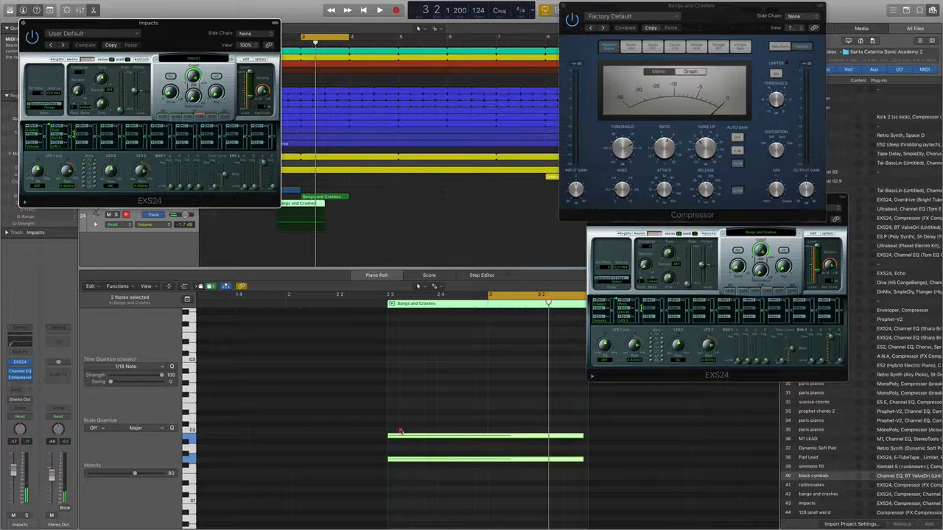
- Raise both notes of the Impacts region in pitch, starting the upper one at bar 2, beat 4 and the lower one half a beat after it
left_click_drag(400, 432, 458, 398)
left_click(404, 405)
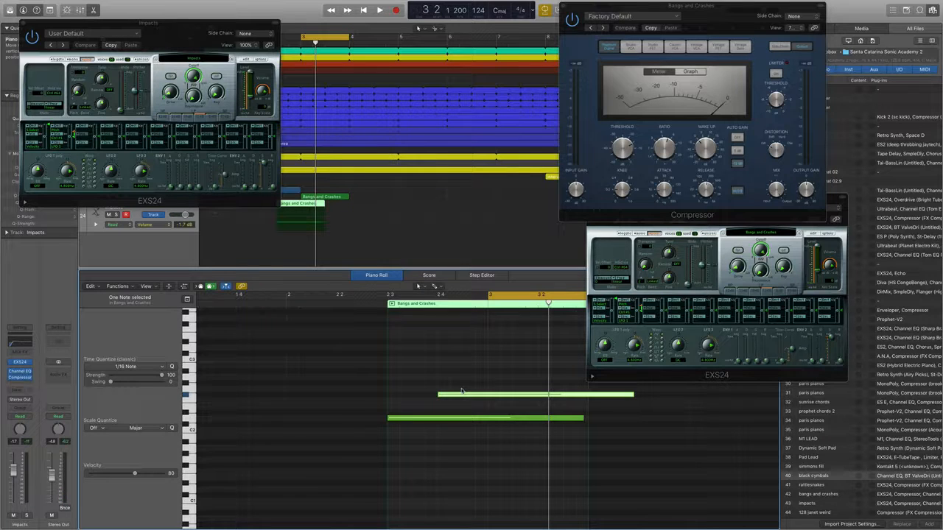
left_click(403, 417)
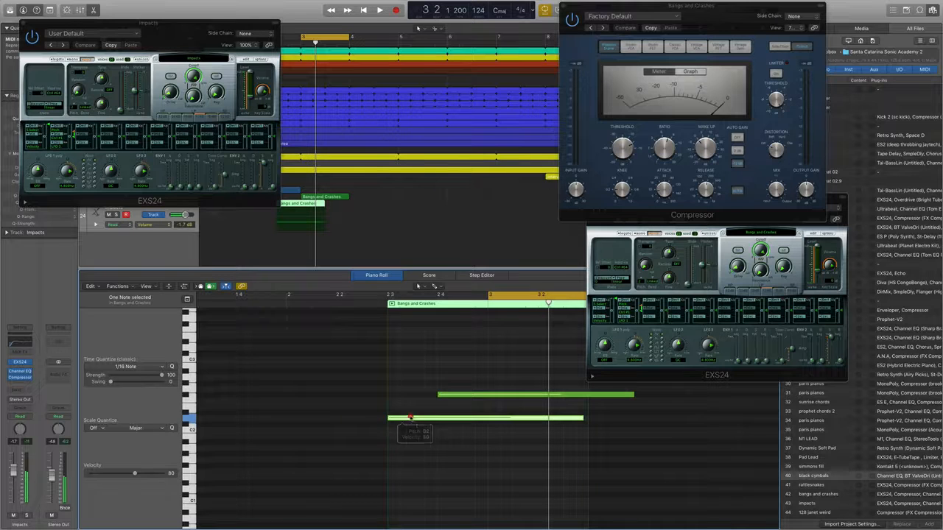
left_click_drag(410, 417, 477, 418)
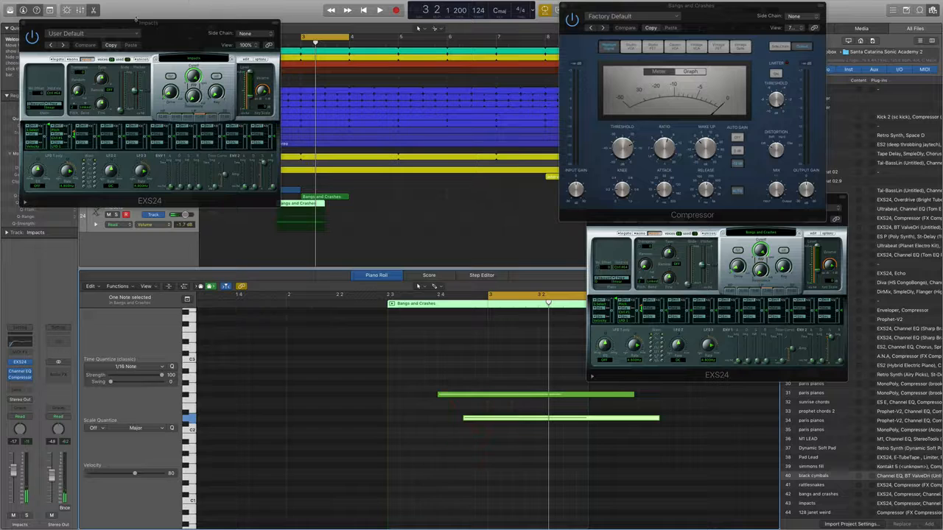
- Set the cycle range to the two bars from bar 2 to bar 4 and audition the impacts, keeping the EXS24 window clear of the tracks
left_click_drag(139, 23, 426, 138)
left_click_drag(252, 40, 344, 49)
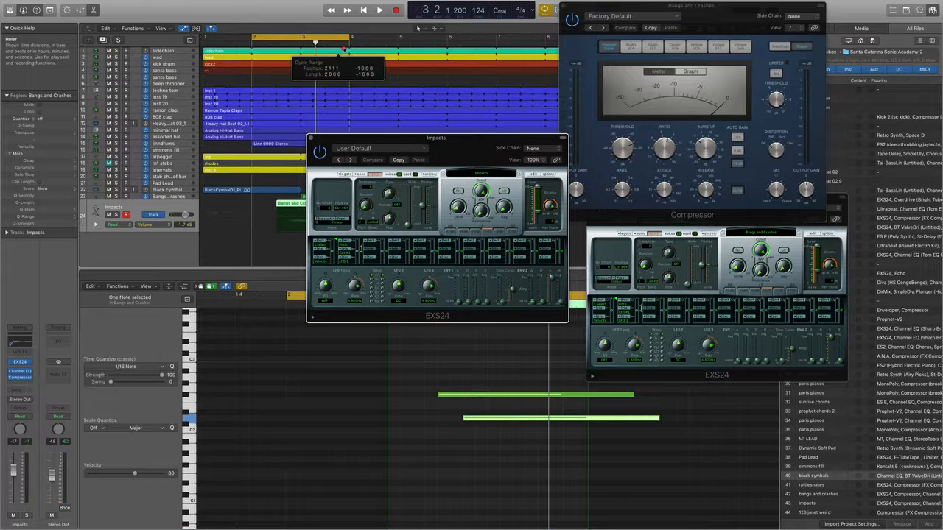
key("space")
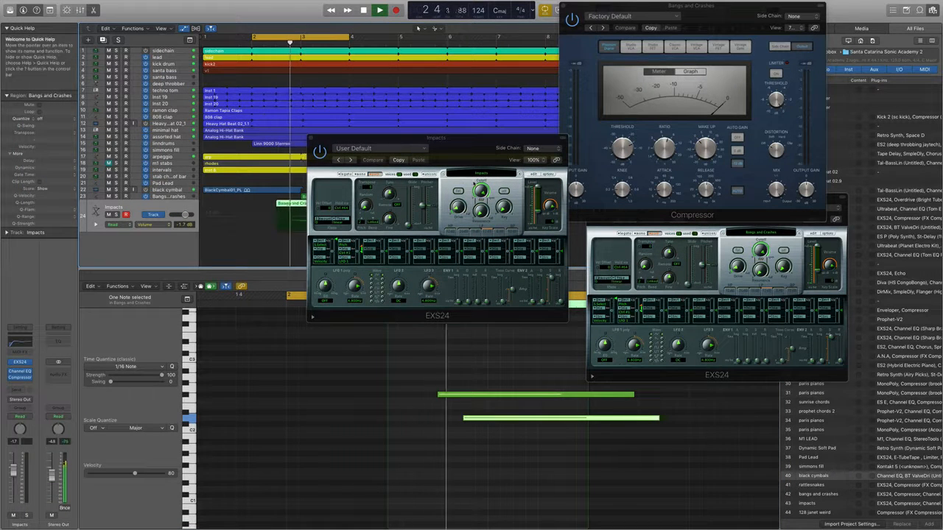
left_click_drag(424, 139, 610, 218)
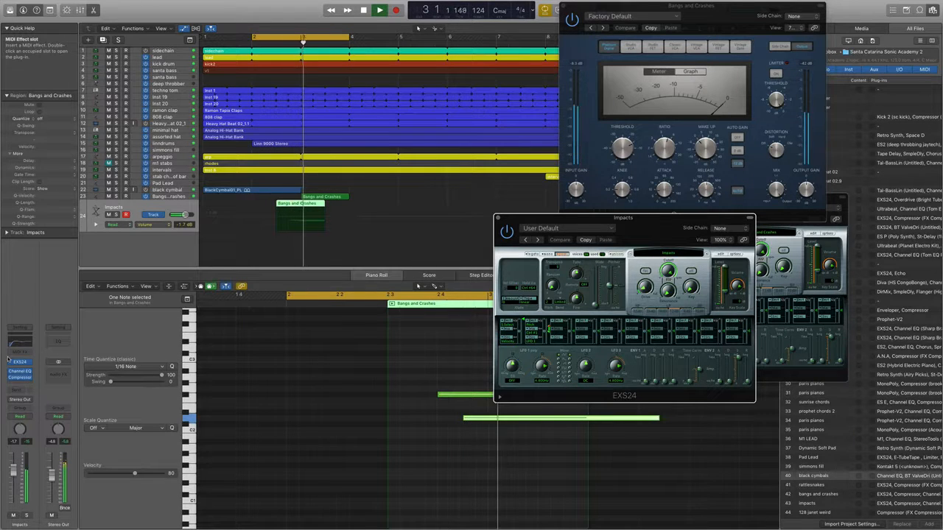
key("space")
- Color the black cymbal, Bangs and Crashes and Impacts regions turquoise, and close the color palette
left_click(218, 191)
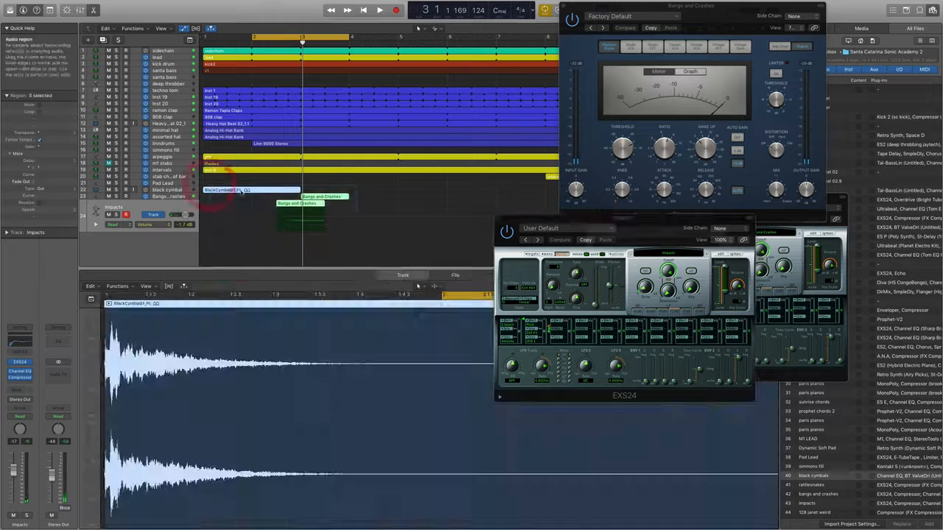
key("alt+c")
left_click(462, 190)
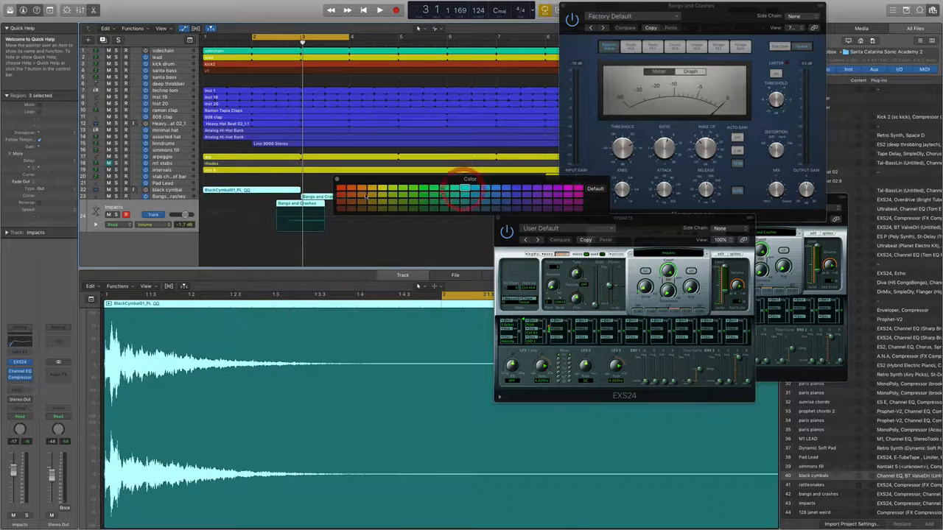
left_click(335, 180)
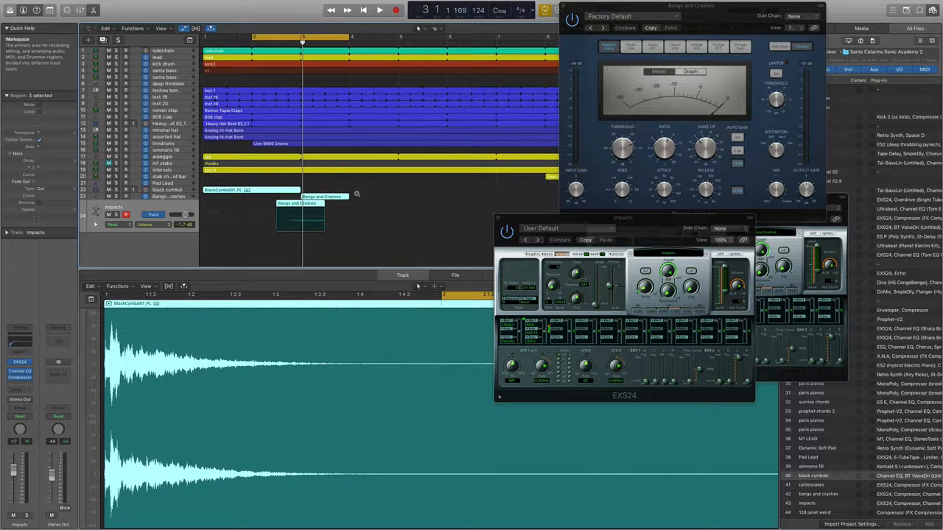
- Duplicate the Impacts track with its channel strip plug-ins
scroll(357, 194, "up", 2)
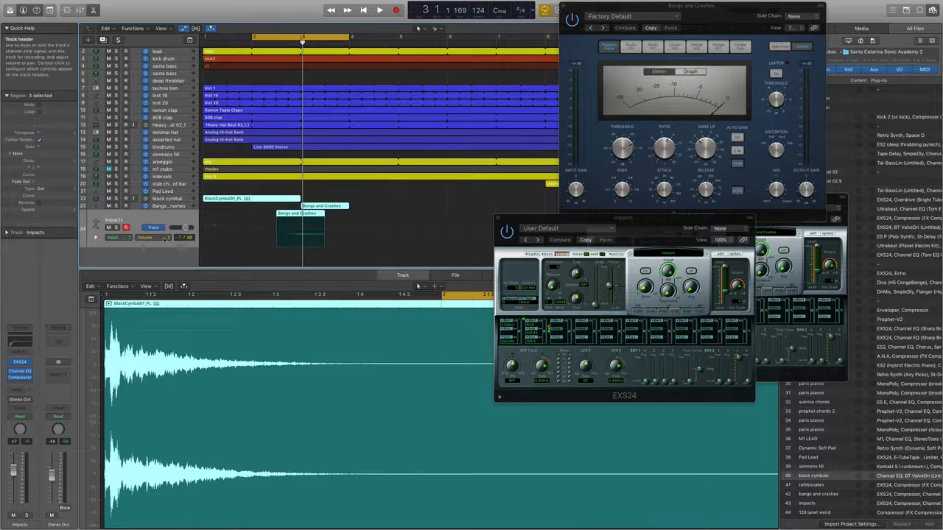
left_click(171, 206)
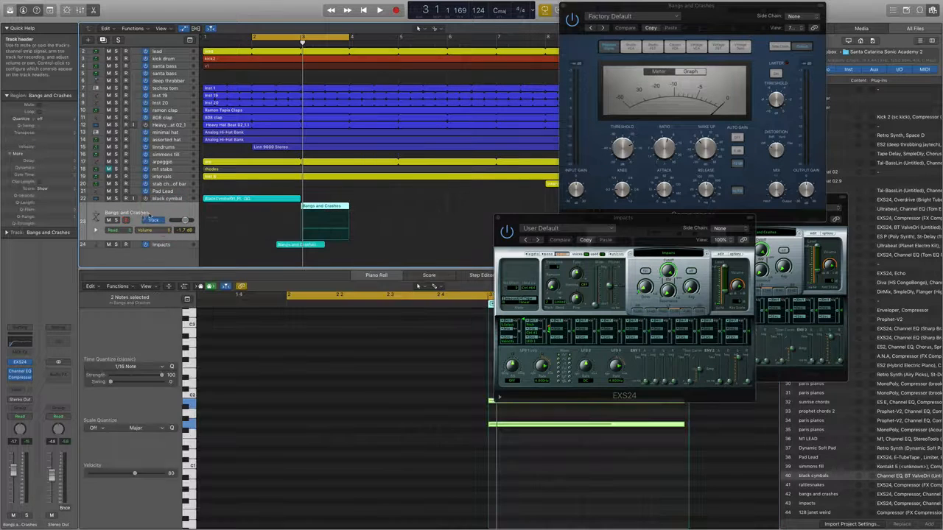
left_click(20, 327)
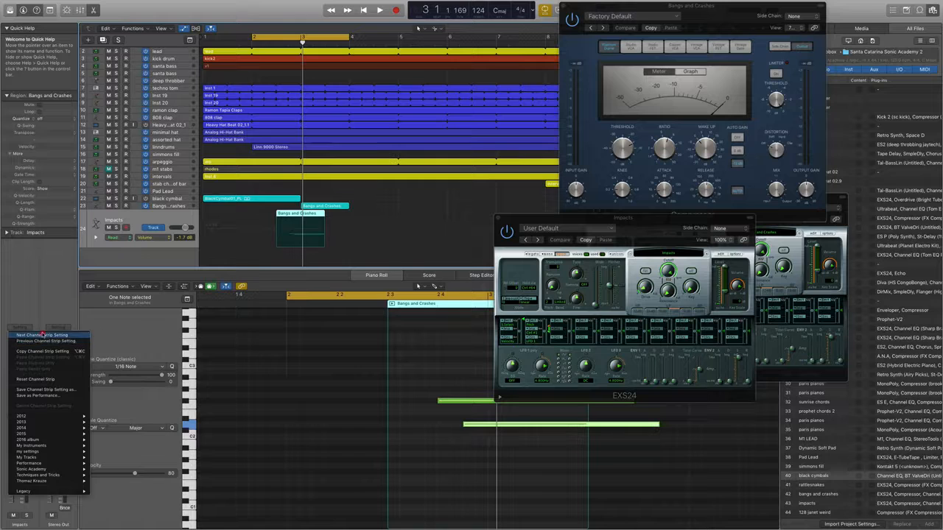
left_click(37, 341)
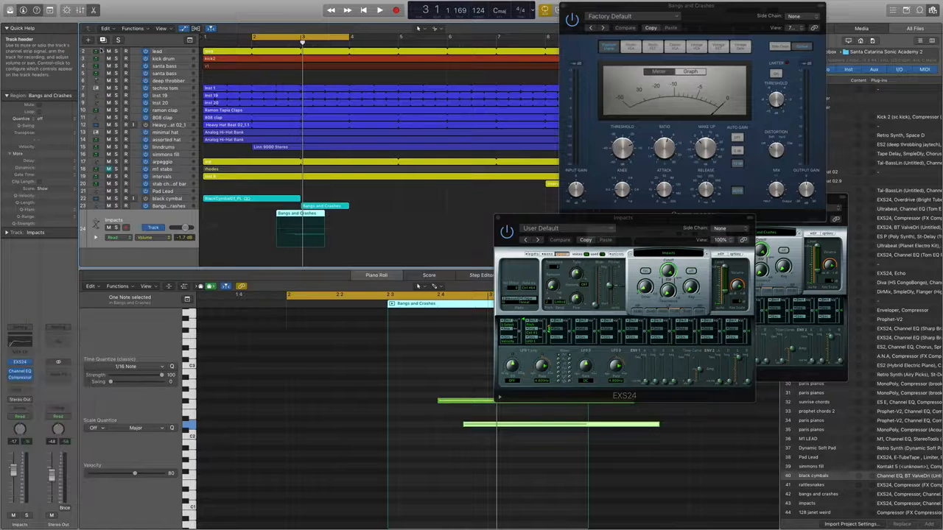
left_click(103, 40)
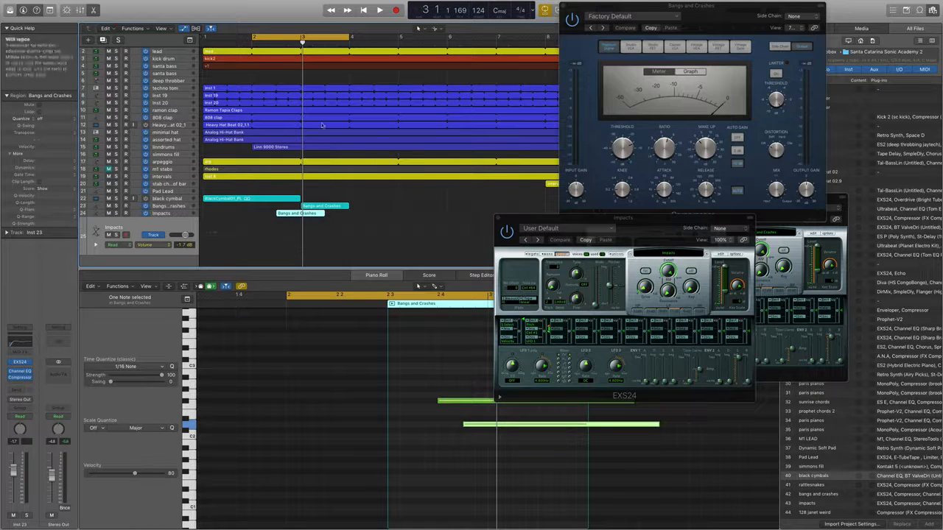
- Filter the new track's EXS24 instrument list by "rattlesnake" and load Rhumba Of Rattlesnakes
left_click(28, 362)
left_click(19, 361)
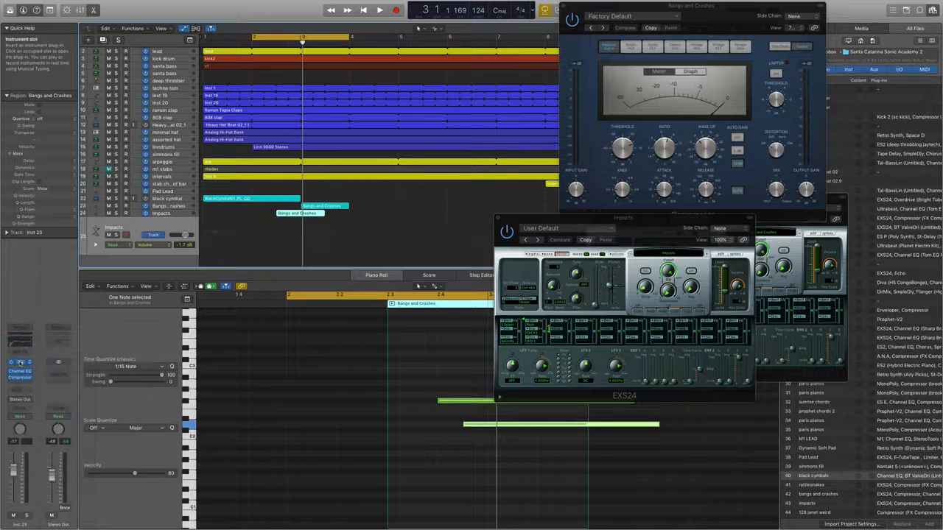
left_click(180, 58)
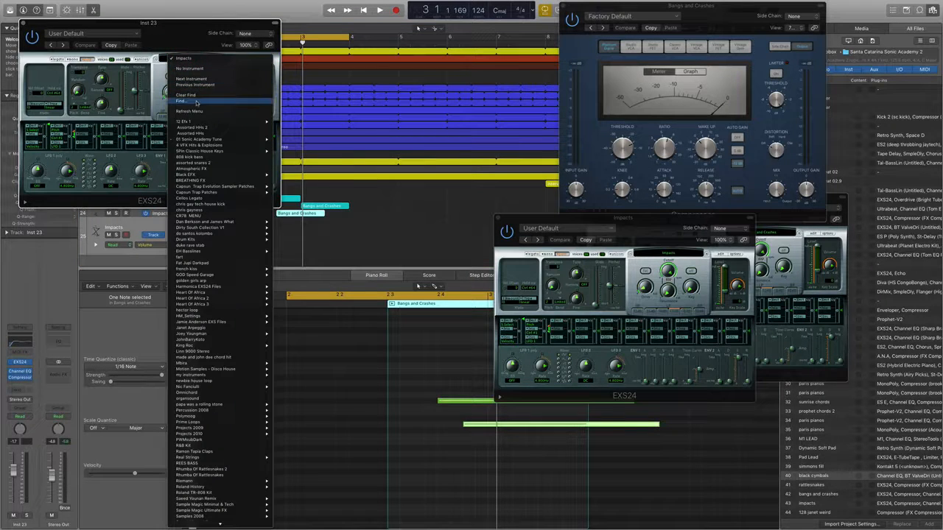
left_click(190, 95)
left_click(193, 59)
left_click(190, 101)
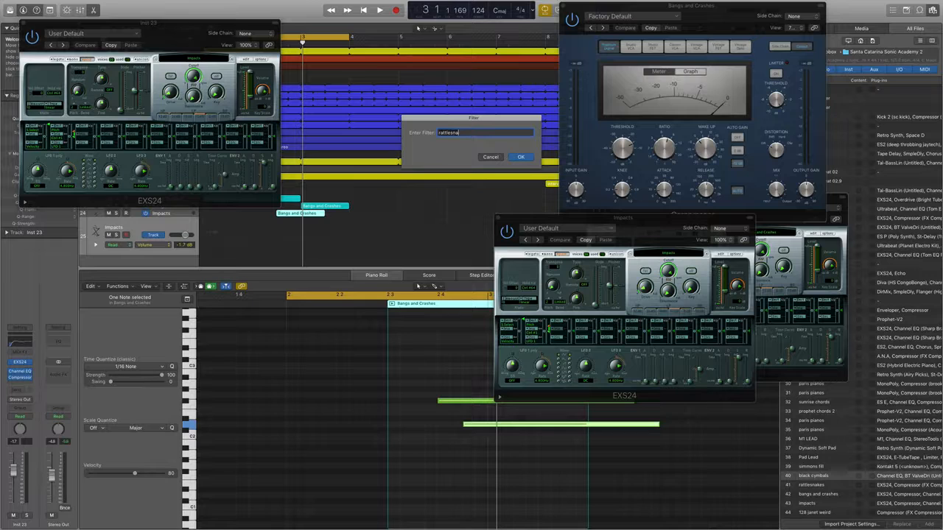
key("Return")
left_click(205, 55)
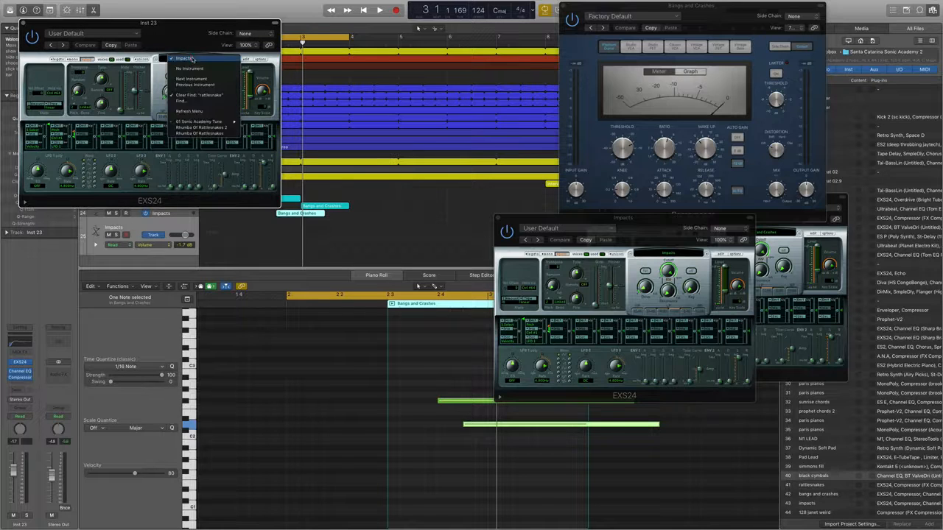
left_click(218, 133)
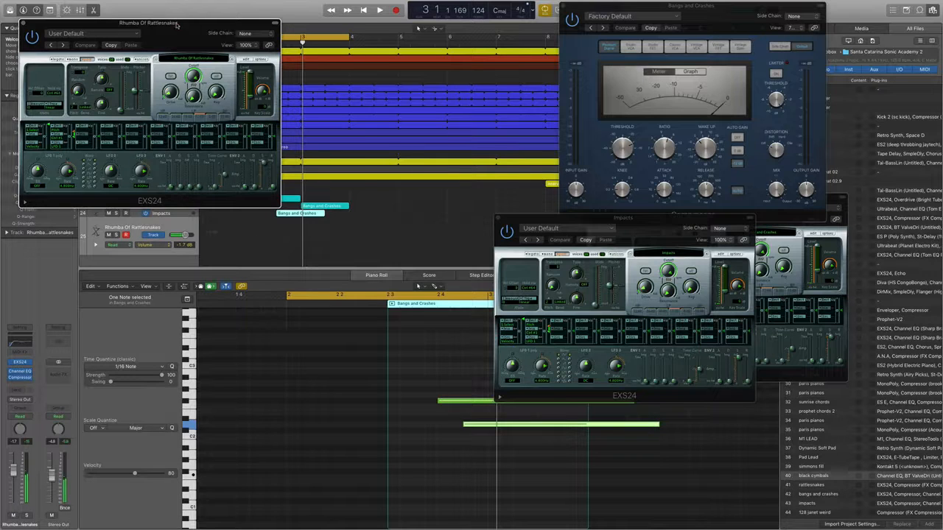
- Set the cycle range to bars 5 to 7 and start recording on the Rhumba Of Rattlesnakes track
left_click_drag(176, 26, 678, 82)
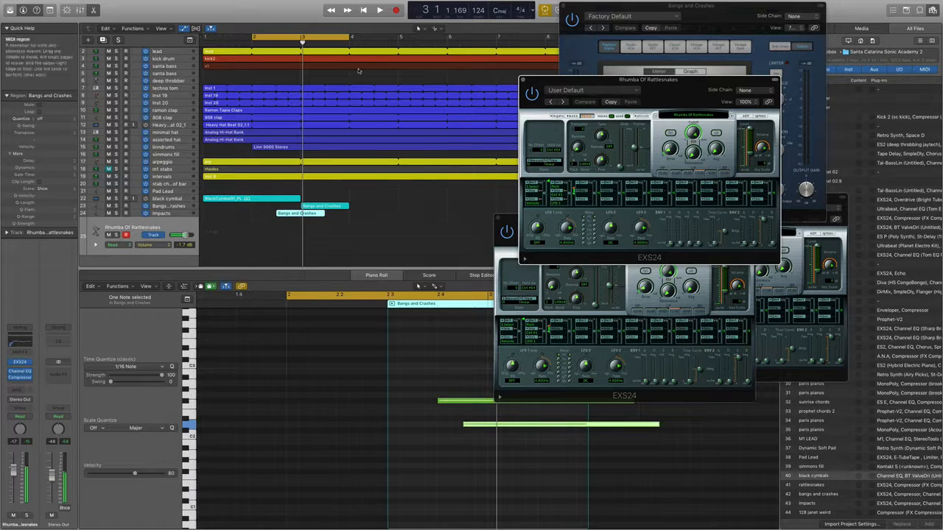
left_click_drag(291, 36, 419, 28)
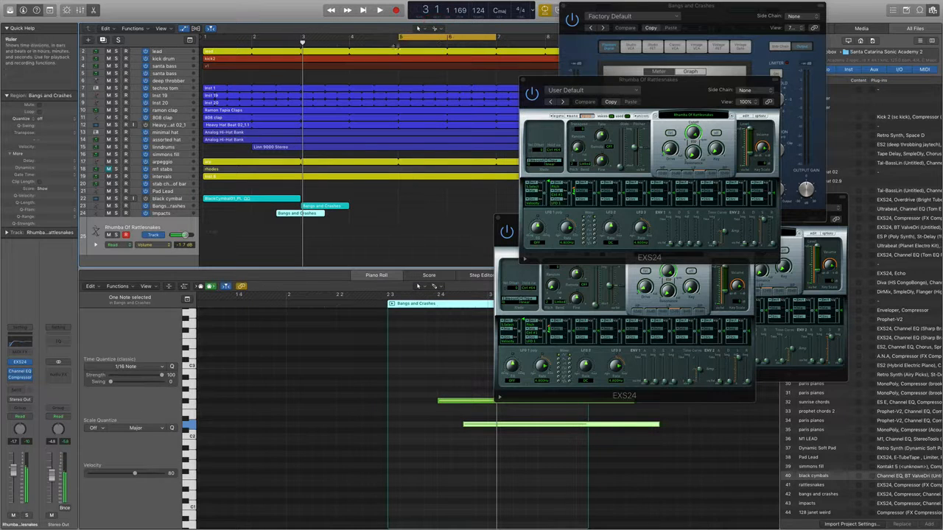
left_click(379, 10)
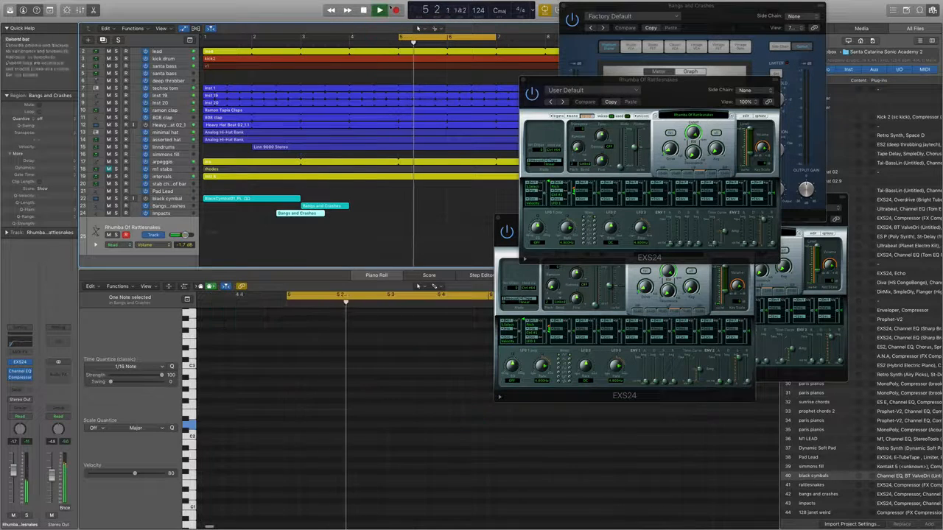
left_click(396, 9)
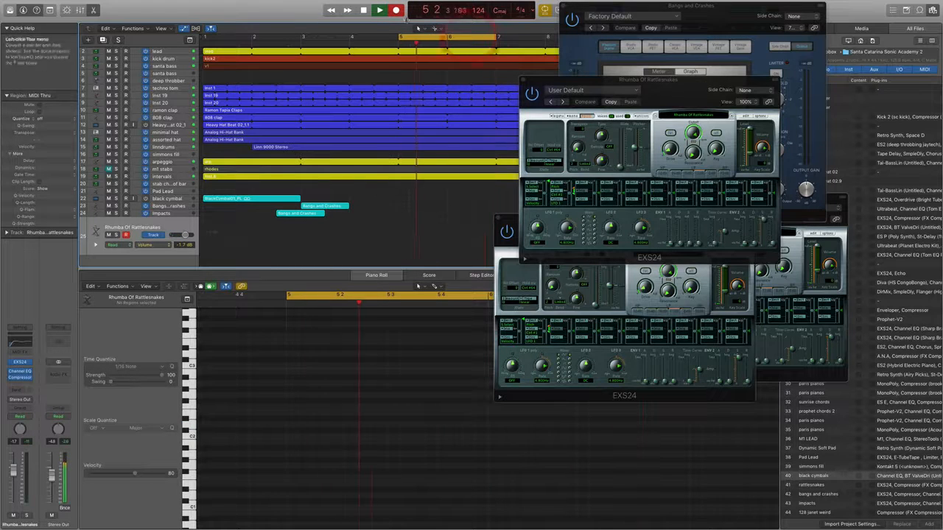
- Record a Rhumba Of Rattlesnakes take from bar 4 with the cycle range off, clearing plug-in windows out of the way
left_click(375, 12)
left_click(431, 37)
left_click(396, 10)
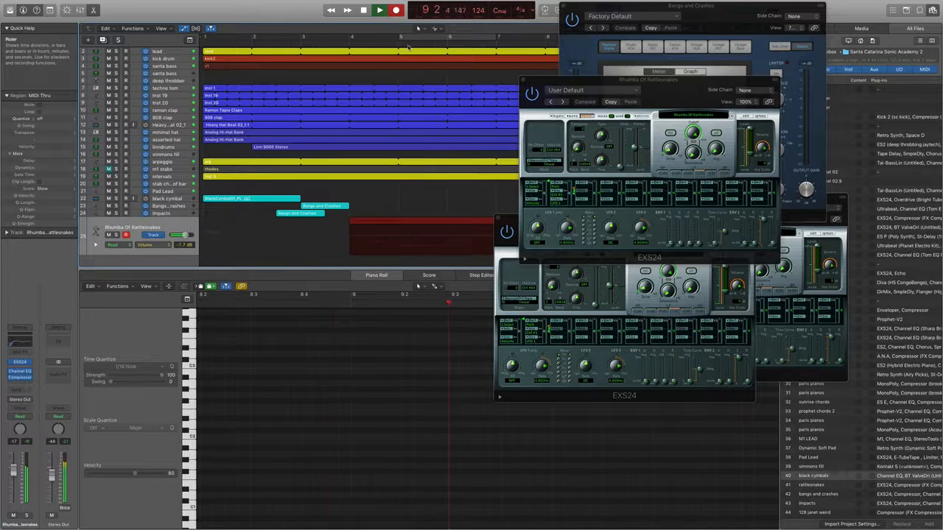
left_click(591, 41)
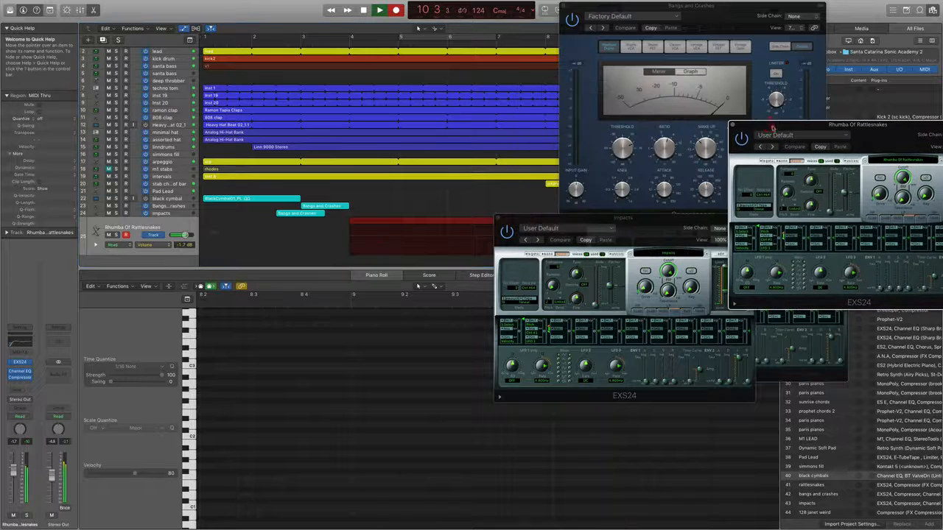
left_click(563, 6)
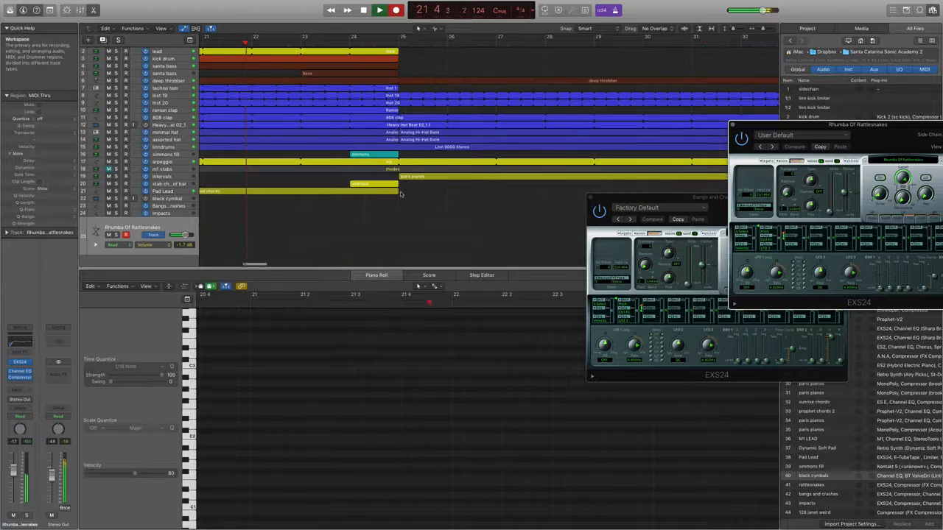
key("space")
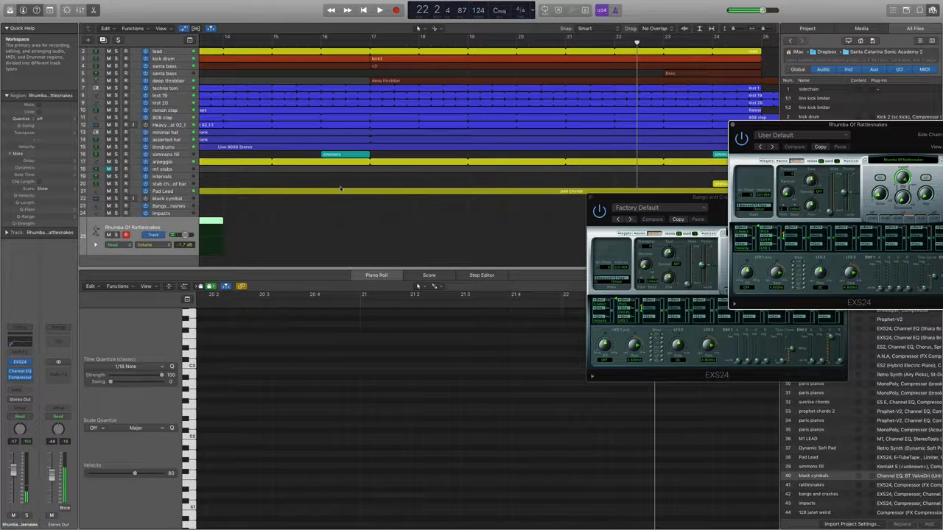
- Bounce the recorded Rhumba Of Rattlesnakes region in place to a new track, leaving the source and bypassing effect plug-ins
scroll(340, 189, "down", 10)
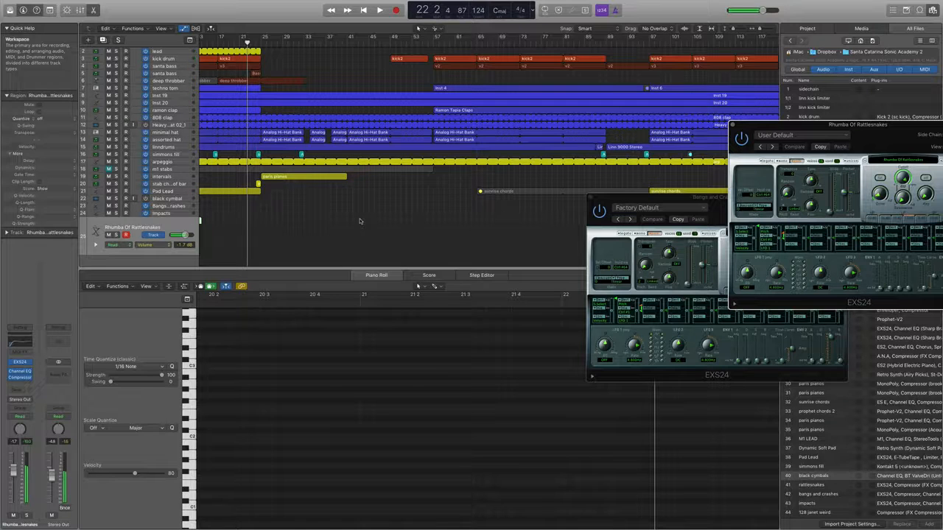
scroll(359, 218, "left", 5)
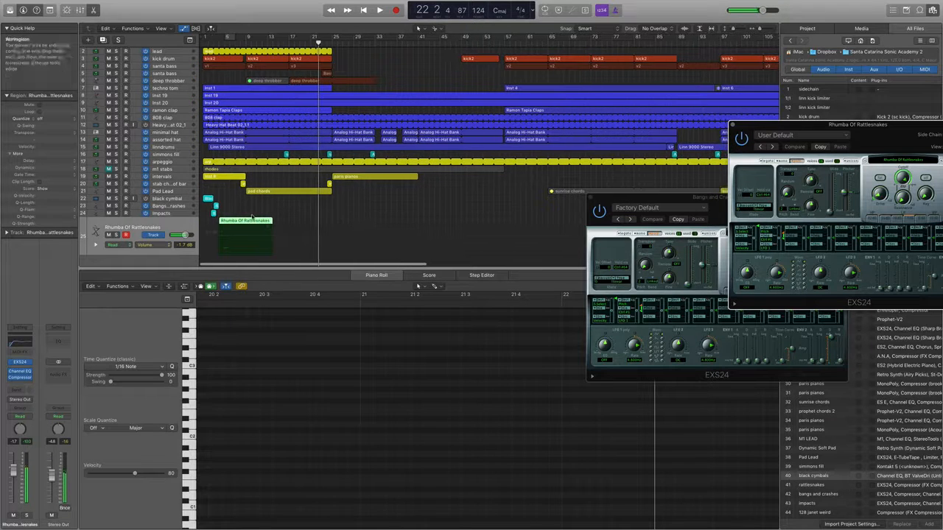
right_click(244, 221)
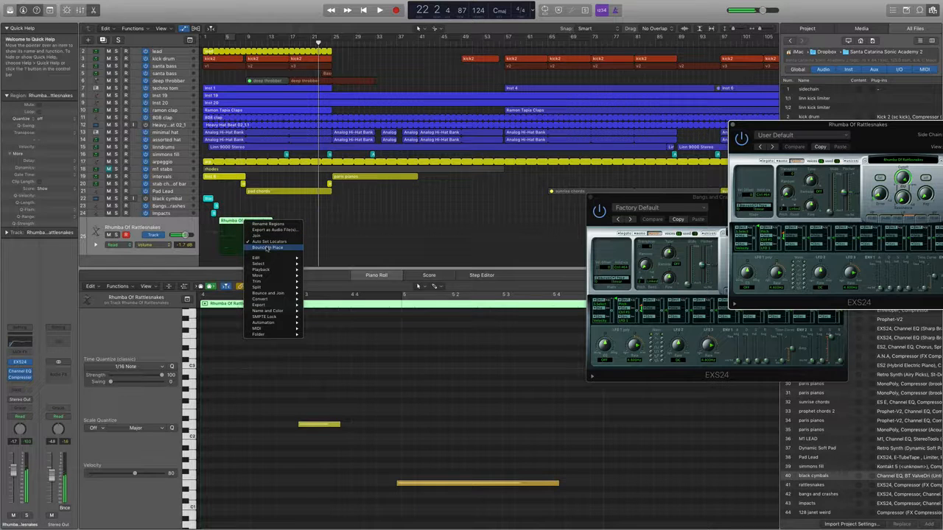
left_click(267, 247)
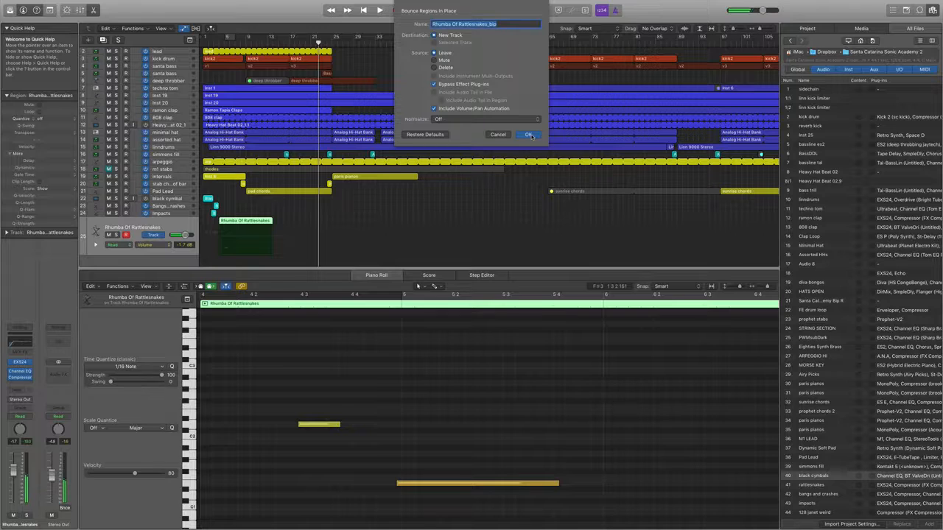
left_click(529, 135)
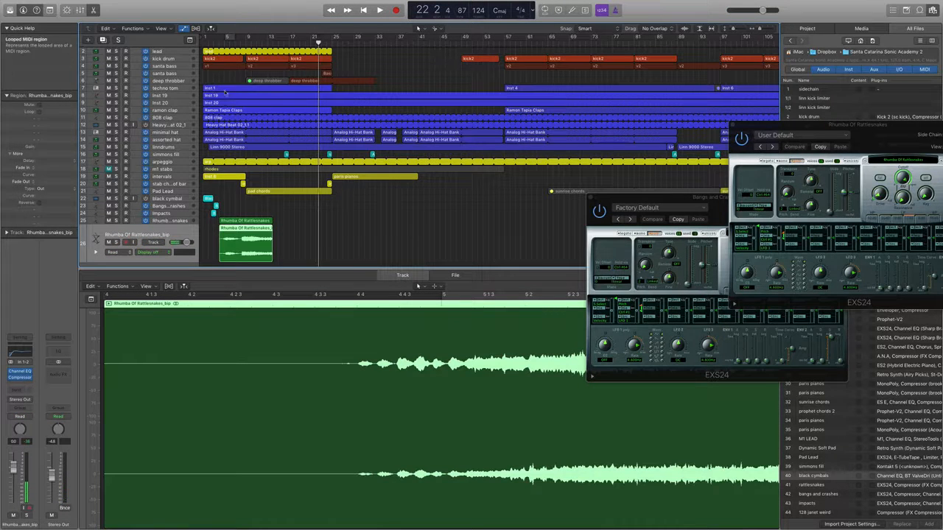
- Play back the bounced rattlesnakes audio region from about bar 6 to find where its first sound ends
key("super+Right")
key("super+Right")
key("super+Right")
key("super+Right")
key("super+Right")
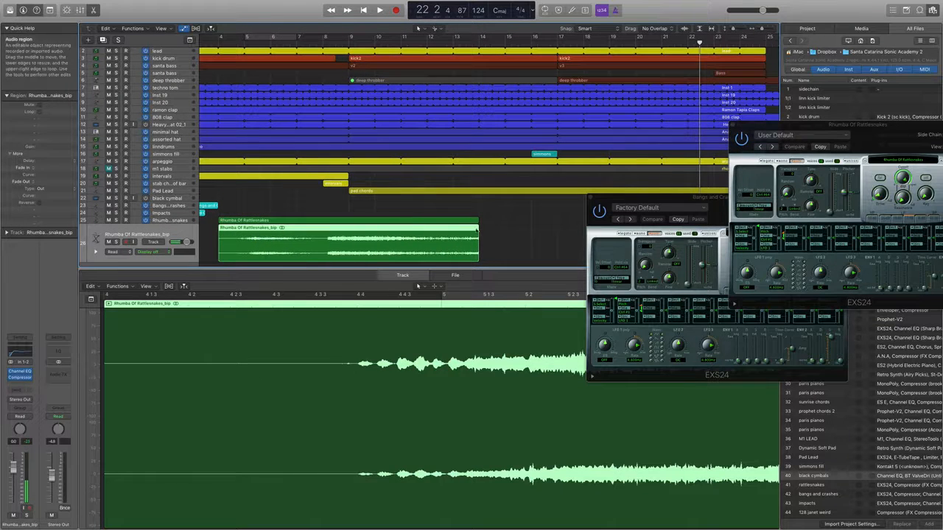
left_click_drag(477, 230, 478, 256)
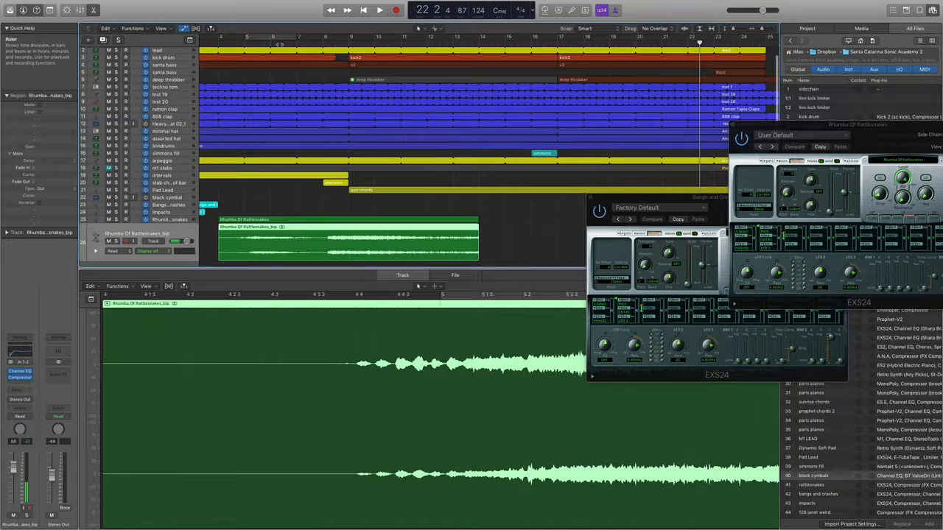
left_click(278, 44)
double_click(271, 43)
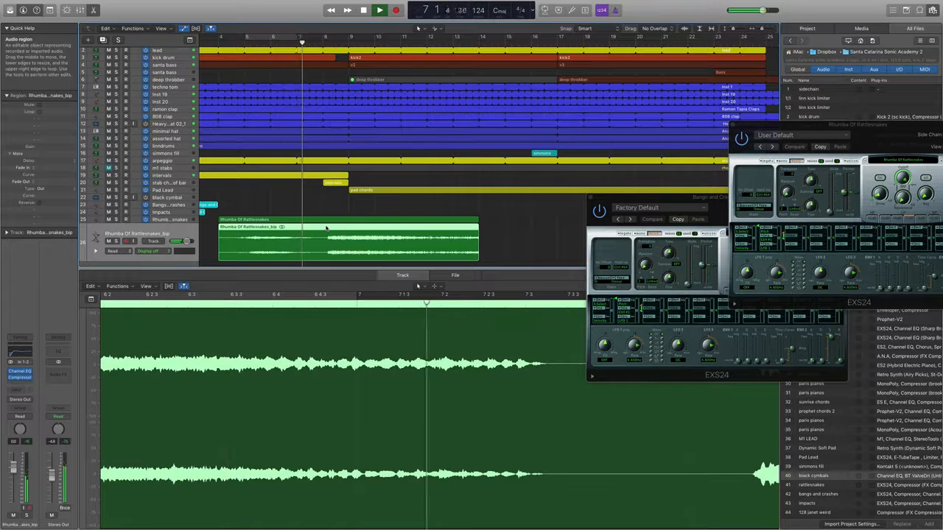
key("space")
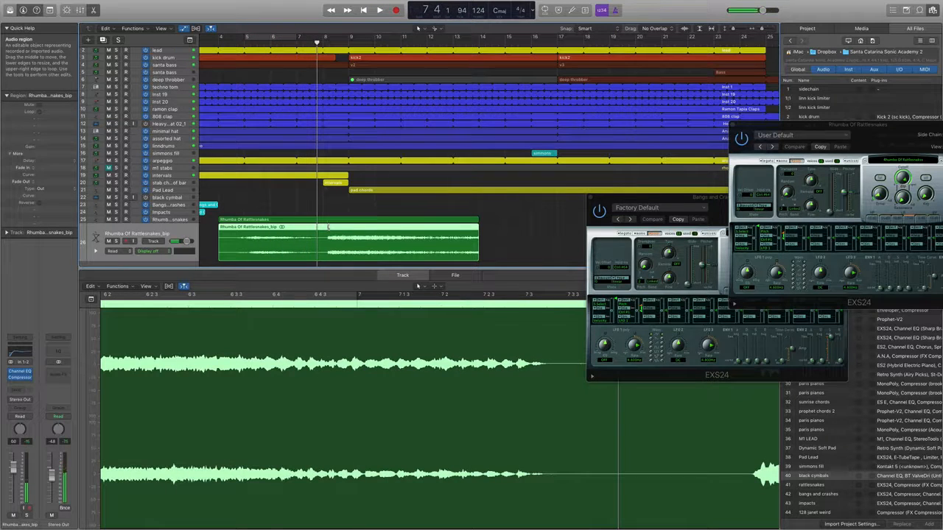
- Split the bounced rattlesnakes region just after bar 8, delete the remainder, and trim its end to before bar 8
left_click(328, 227)
key("Delete")
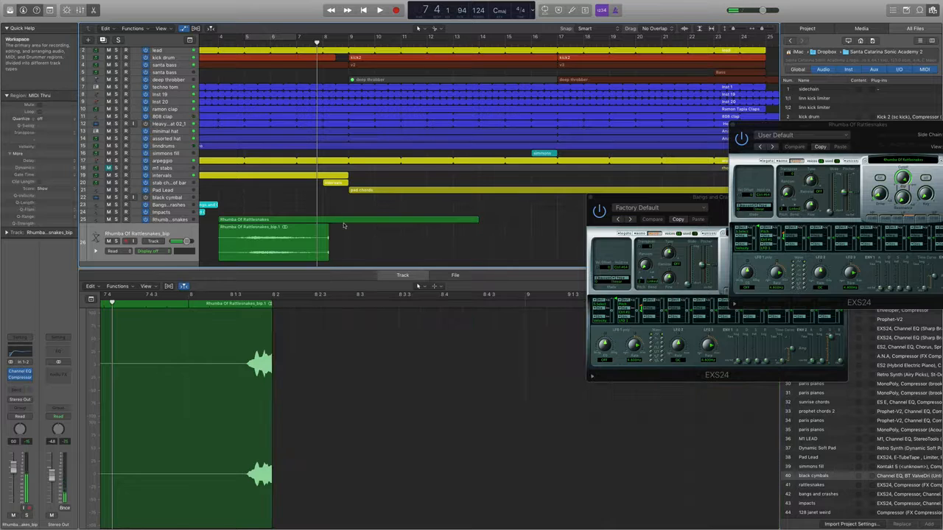
left_click(294, 219)
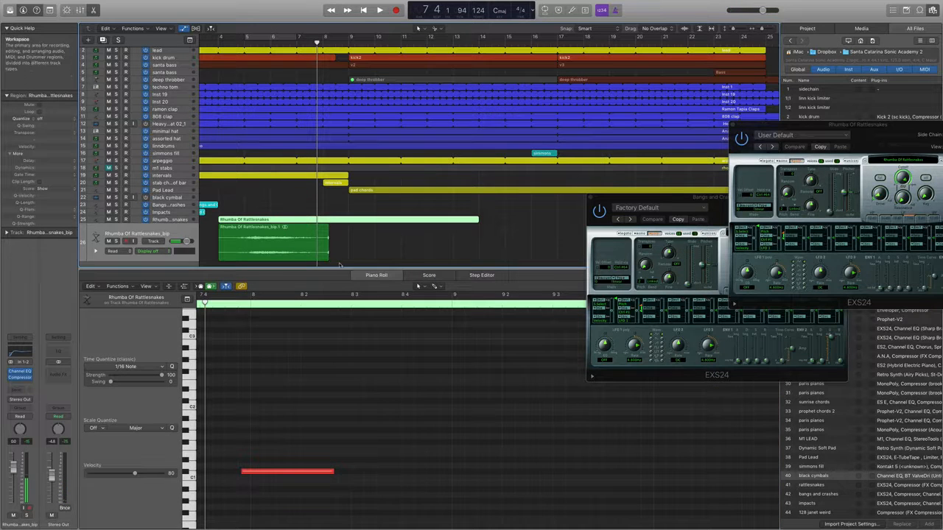
left_click_drag(328, 258, 316, 258)
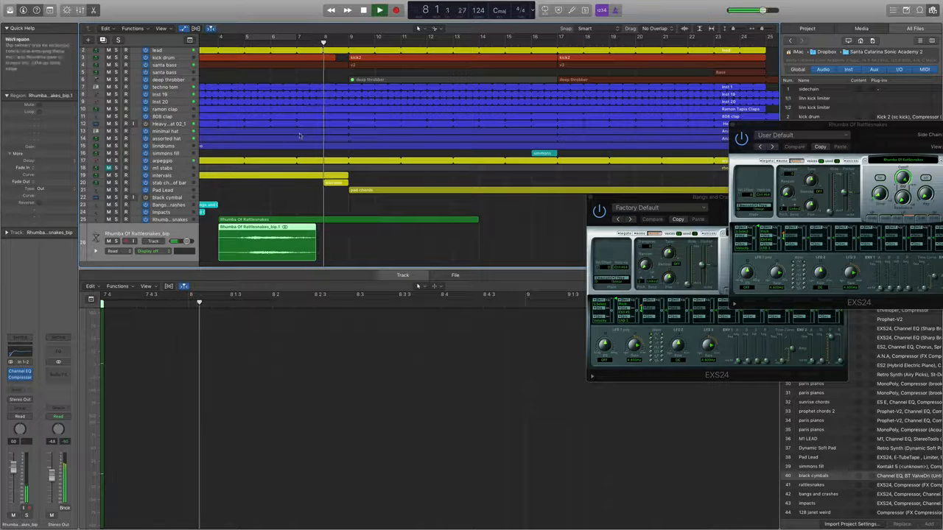
- Set the cycle range to bars 4 to 8 and solo the bounced rattlesnakes track
left_click_drag(220, 36, 315, 57)
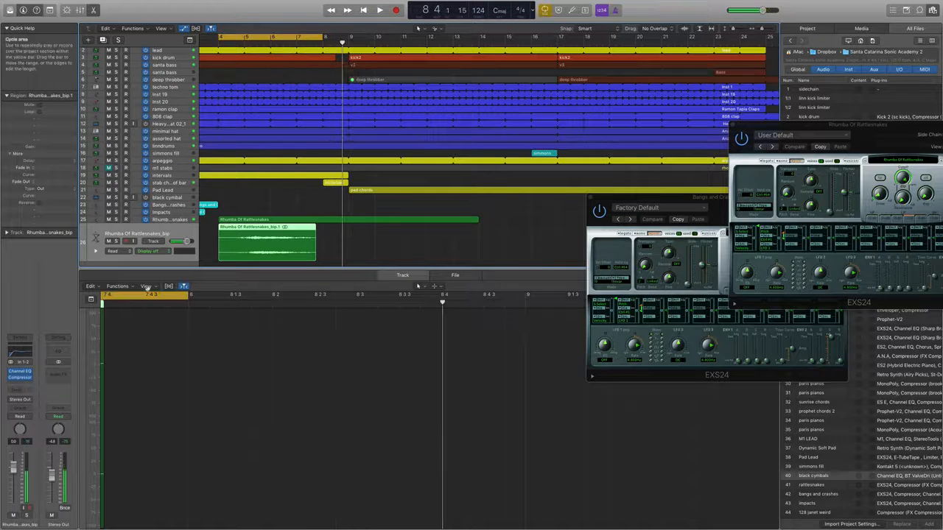
key("space")
left_click(116, 241)
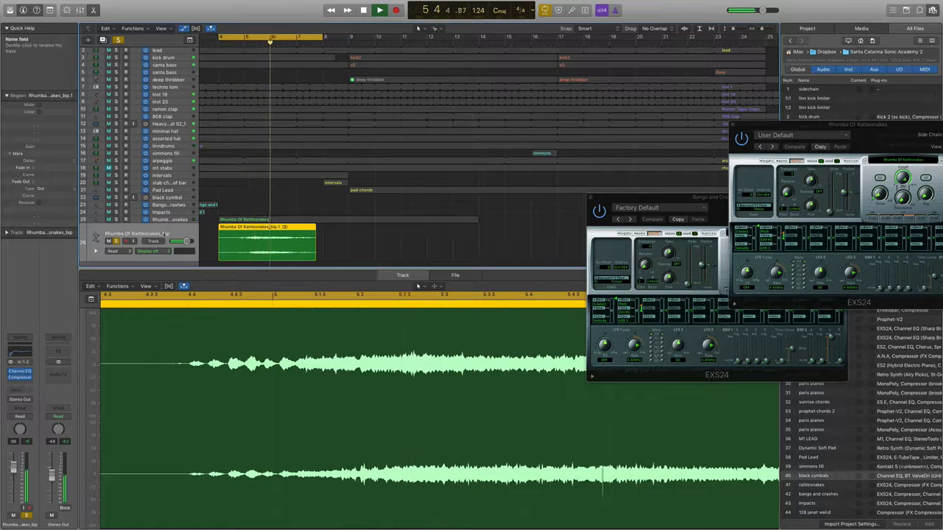
- Reset the channel strip of the original Rhumba Of Rattlesnakes instrument track and delete that track with its MIDI region
left_click(172, 219)
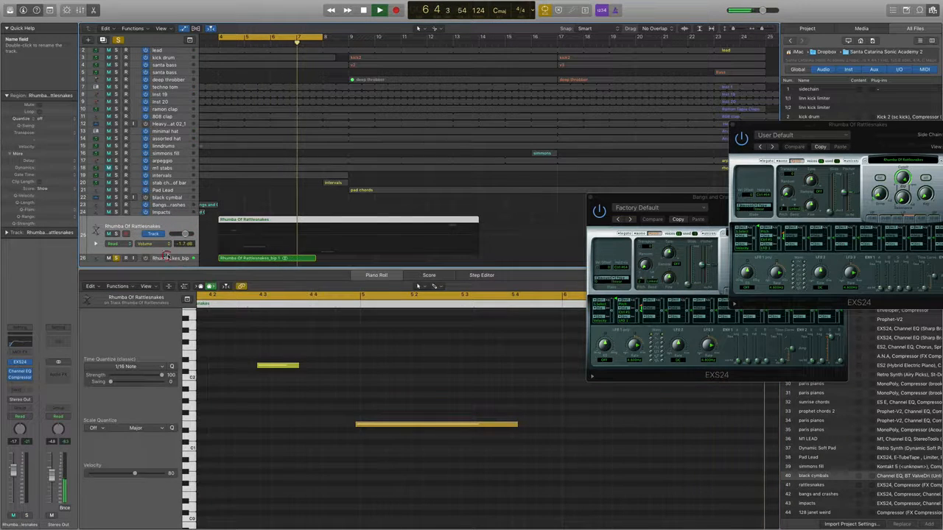
left_click(247, 258)
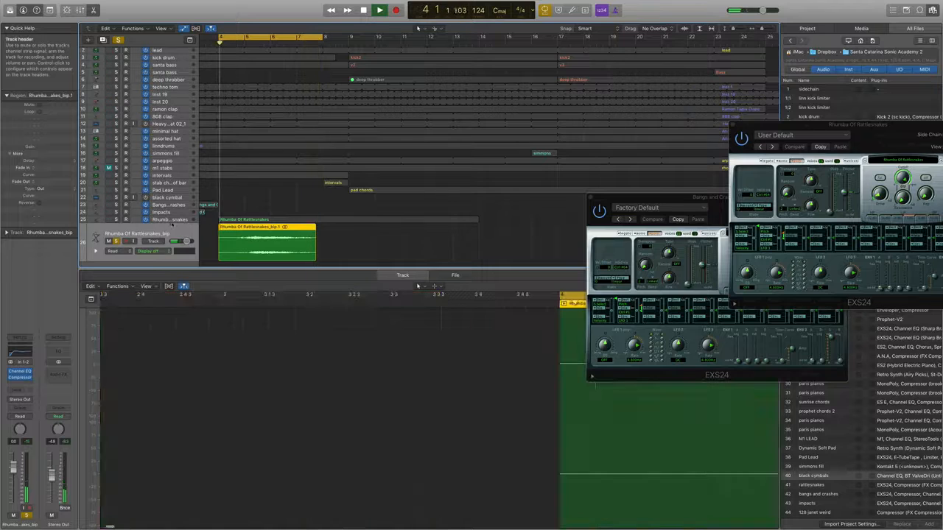
left_click(169, 220)
left_click(19, 327)
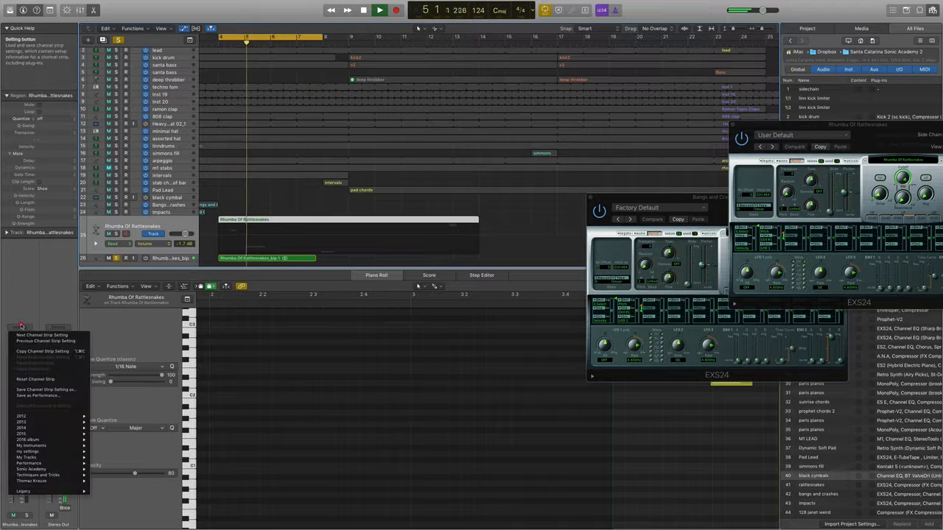
left_click(35, 380)
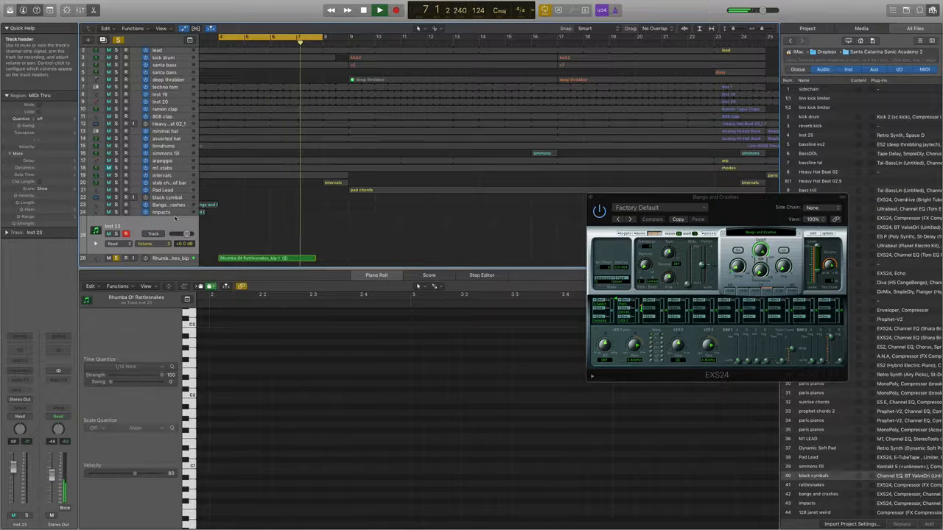
key("super+BackSpace")
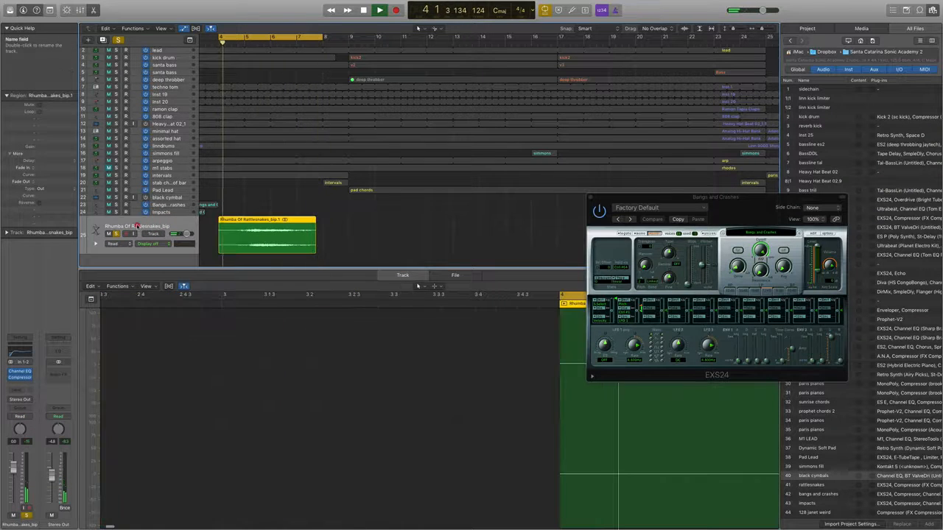
- Rename the bounced audio track "rattlesnakes"
double_click(137, 225)
type("rattle")
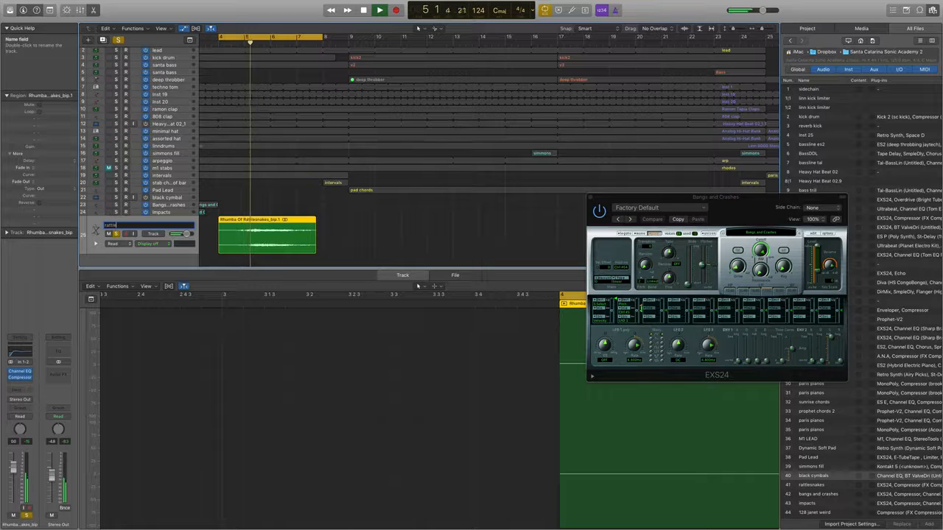
type("snakes")
key("Return")
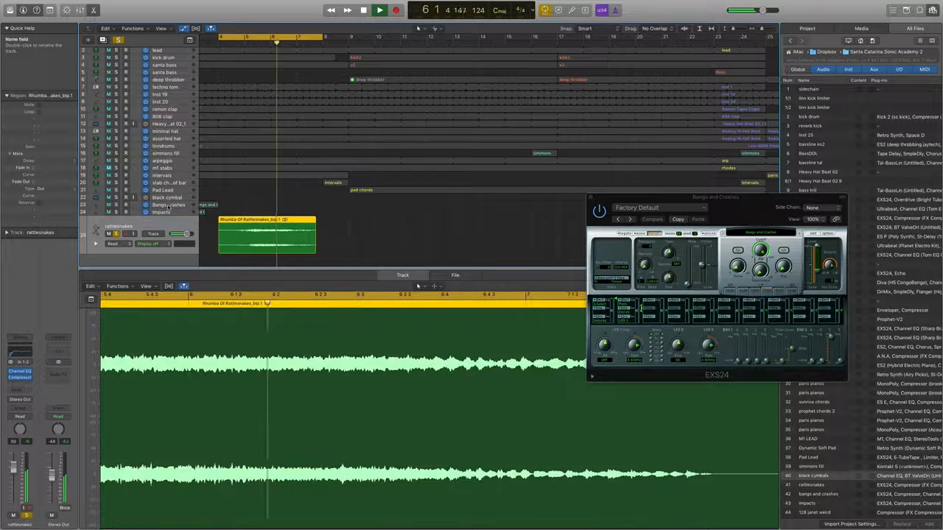
- Color the rattlesnakes region turquoise and close the color palette
key("alt+c")
left_click(464, 190)
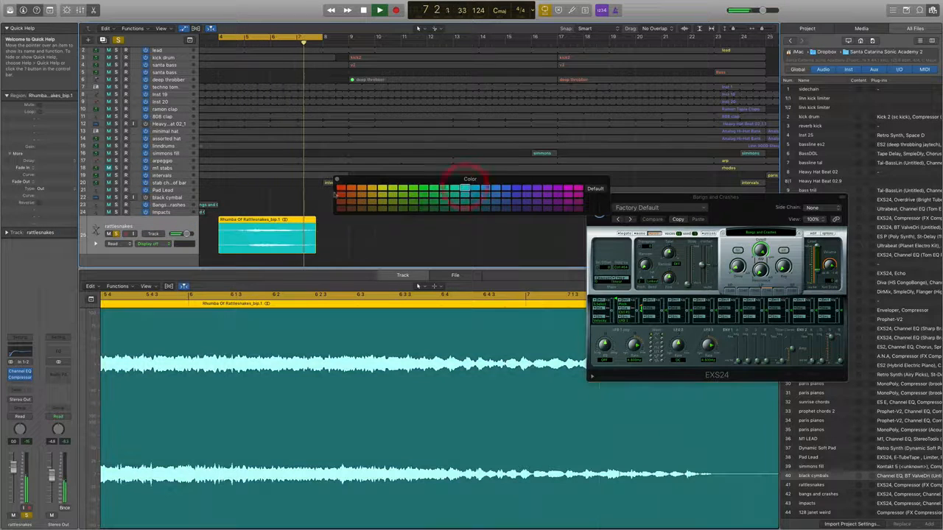
left_click(338, 179)
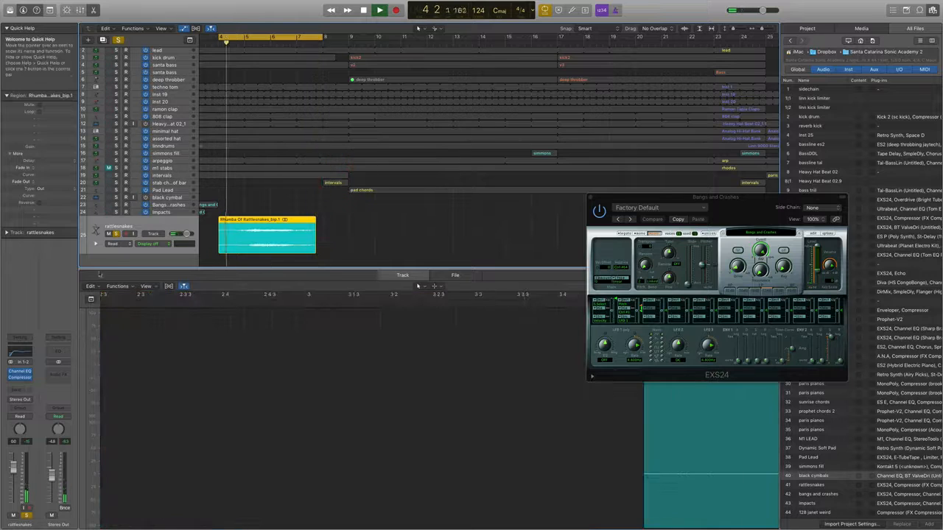
- Insert the Echo delay plug-in after the Compressor on the rattlesnakes track
left_click(35, 389)
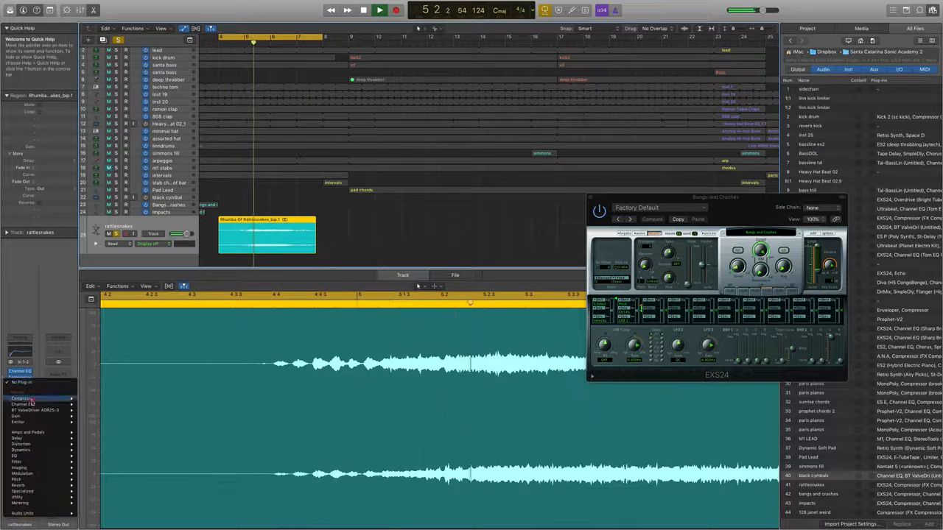
mouse_move(48, 458)
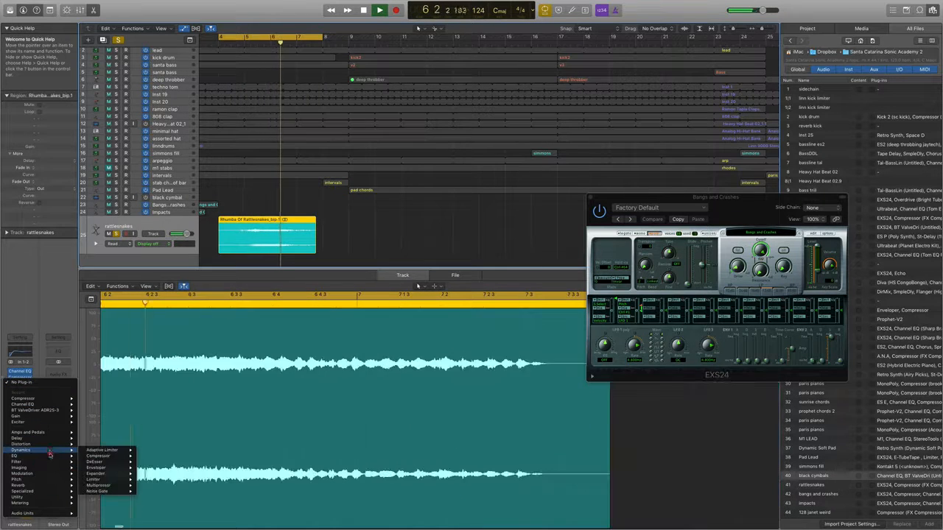
mouse_move(37, 438)
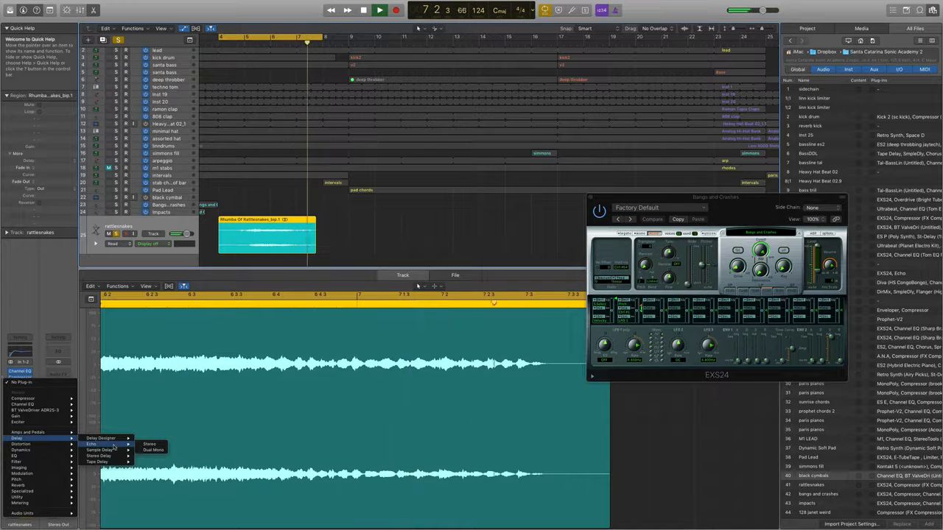
left_click(92, 444)
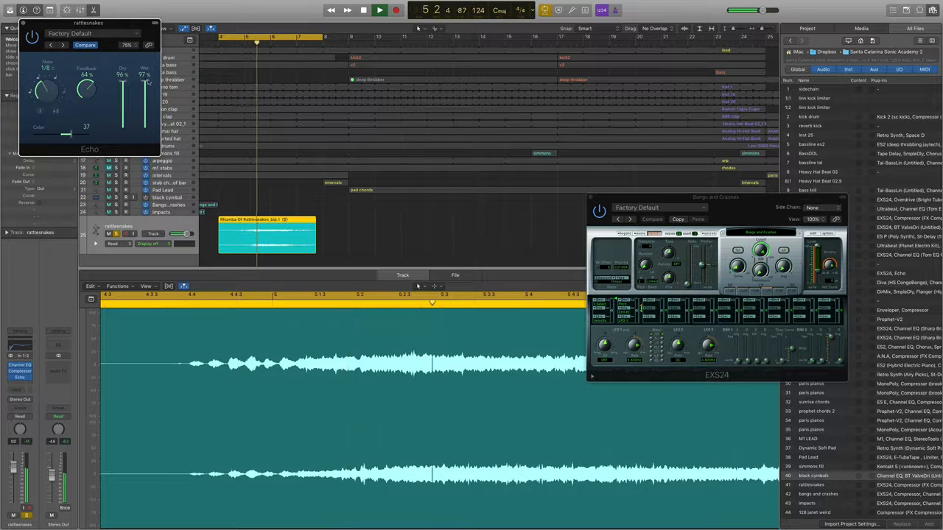
- Set the Echo to a 1/4 triplet note, 86% feedback, color 76 and 92% wet
left_click_drag(50, 93, 49, 88)
left_click_drag(71, 134, 84, 135)
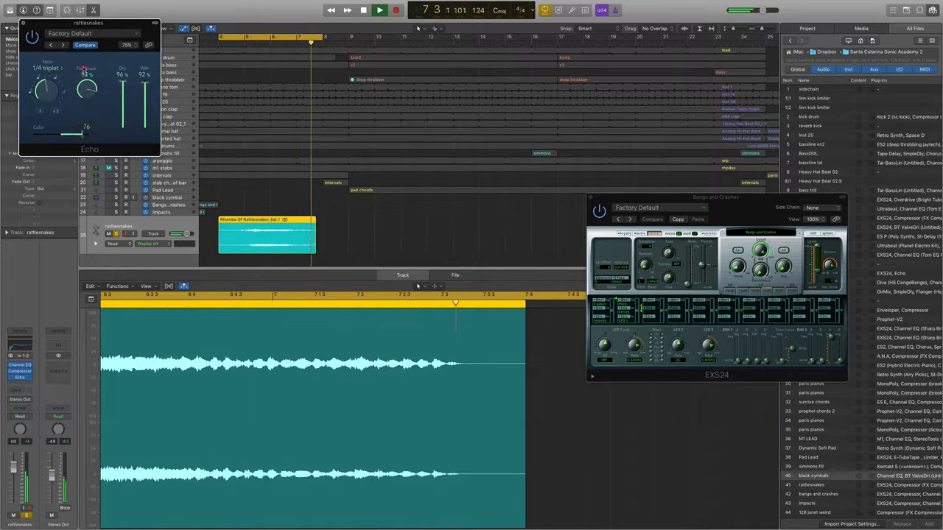
left_click_drag(84, 68, 83, 64)
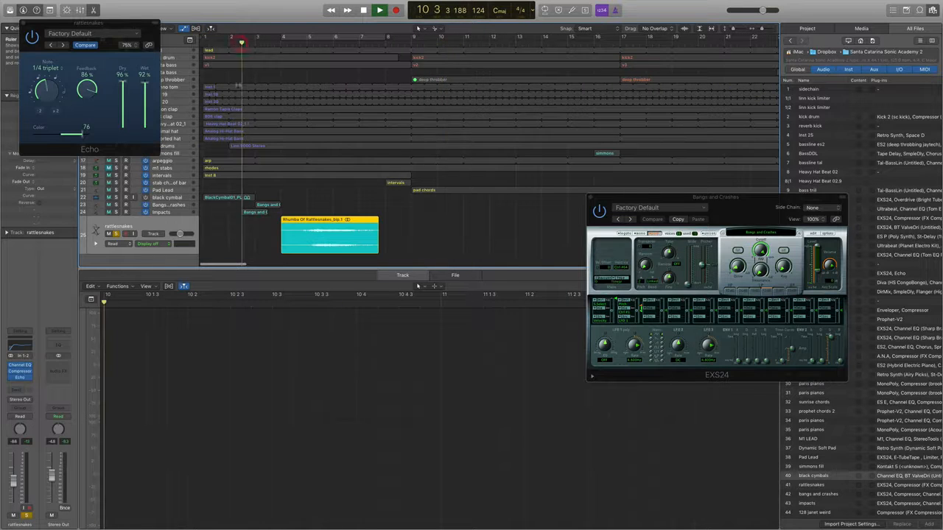
- Unsolo the rattlesnakes track and audition it with the full arrangement up to bar 7
left_click(116, 233)
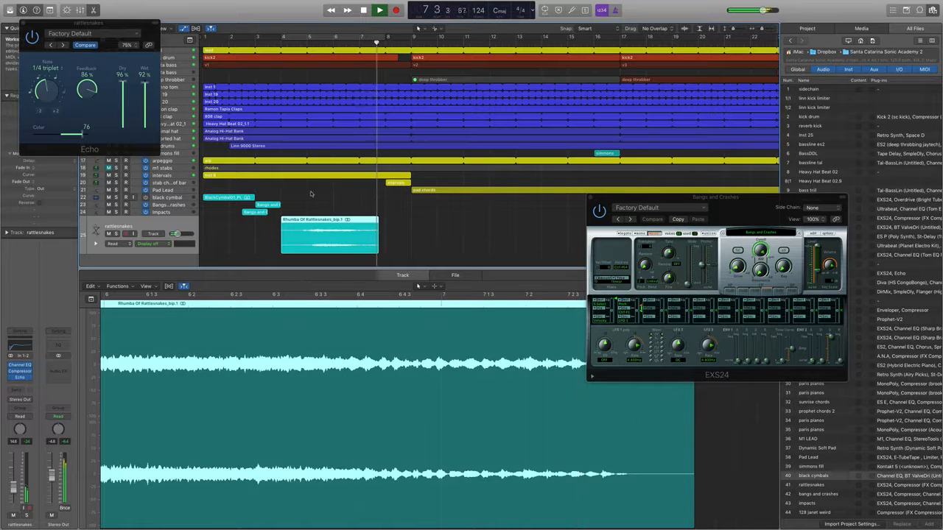
key("space")
- Copy the black cymbal, Bangs and Crashes and Impacts regions so the Bangs and Crashes copy starts at bar 9; move the rattlesnakes region into bar 9
left_click(297, 214)
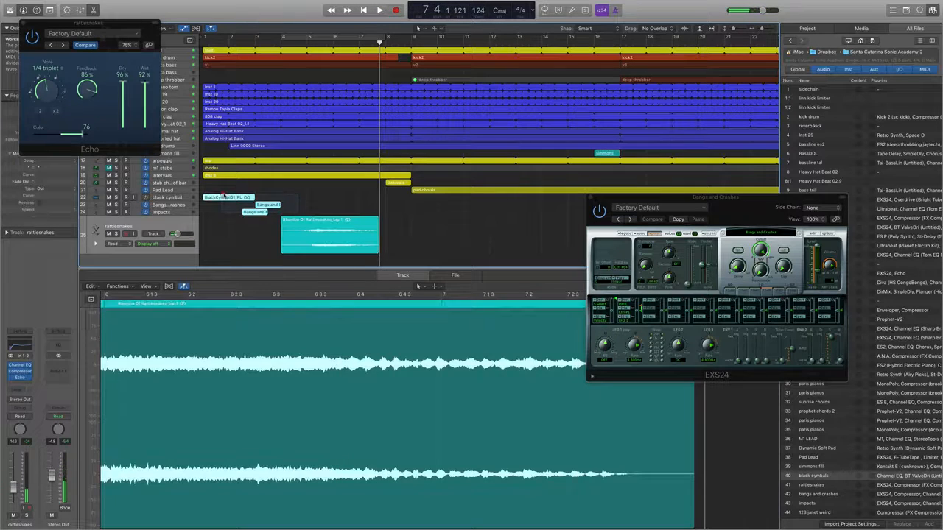
left_click_drag(224, 196, 411, 206)
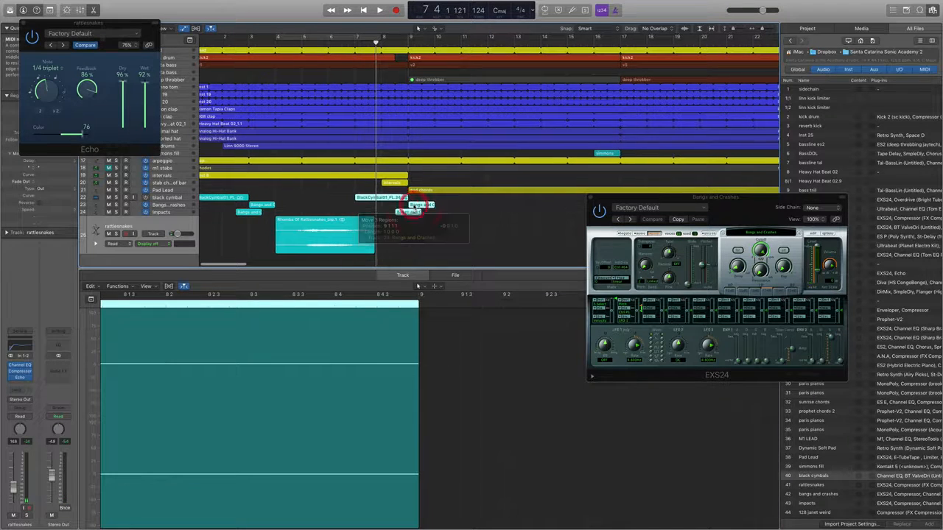
left_click(343, 220)
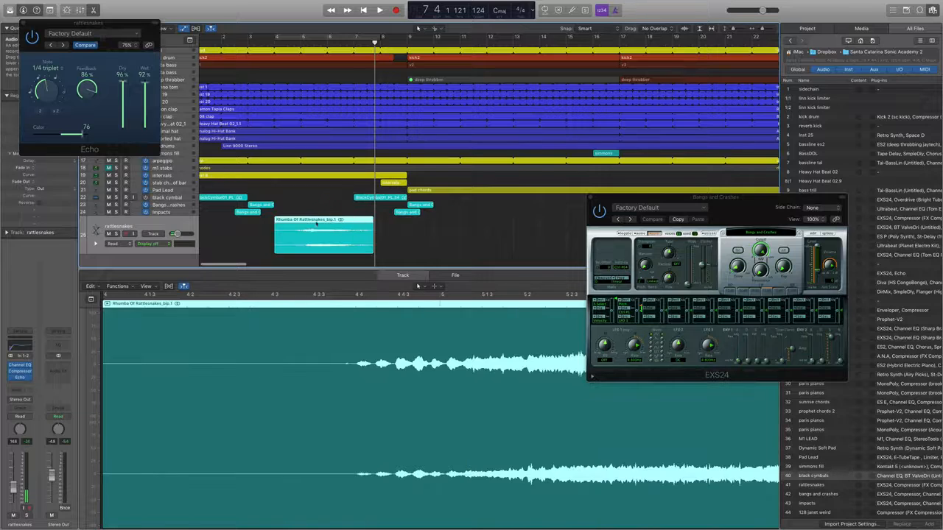
left_click_drag(316, 224, 453, 229)
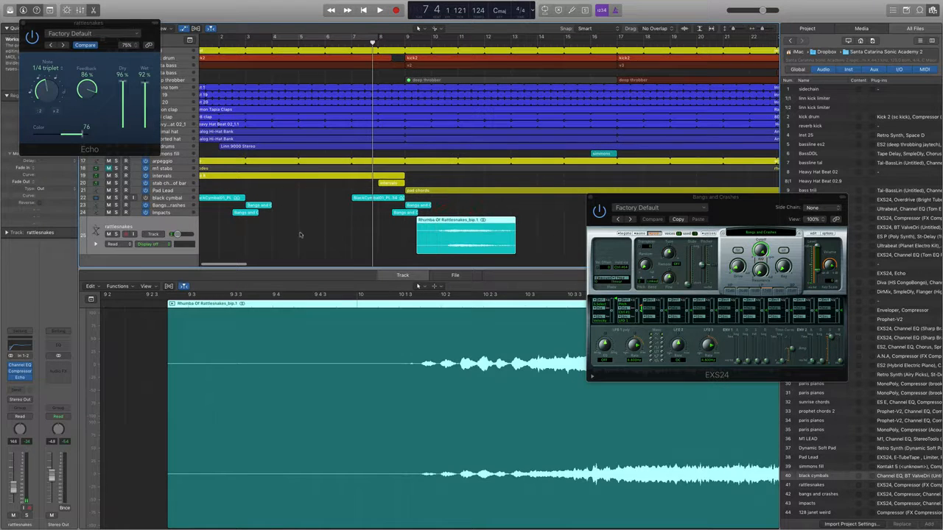
- Mute the original black cymbal, Bangs and Crashes and Impacts regions near the song start, and move the black cymbal copy to bar 9
left_click_drag(300, 235, 217, 194)
key("ctrl+m")
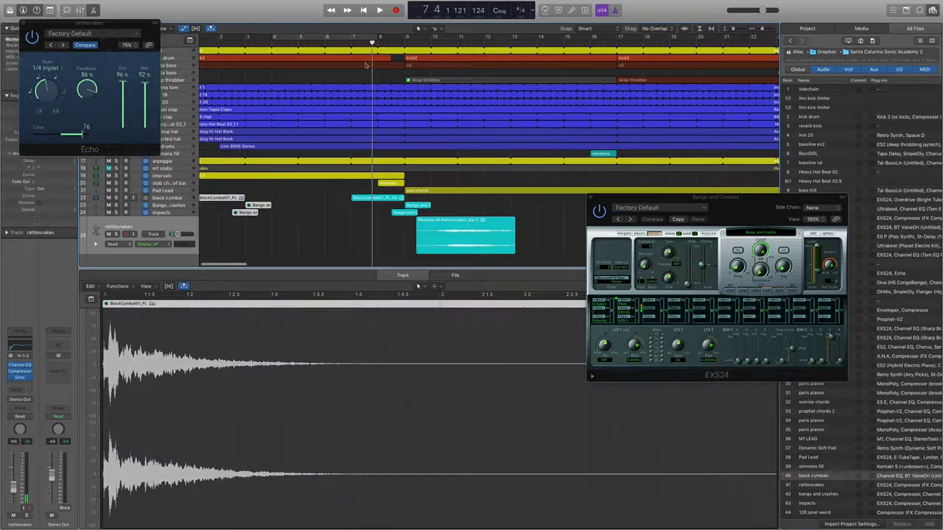
key("space")
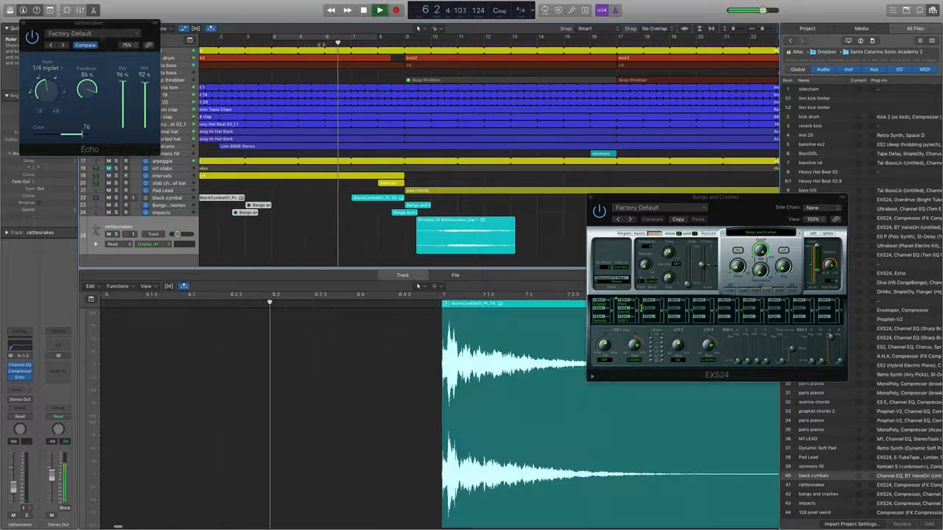
left_click_drag(375, 198, 426, 202)
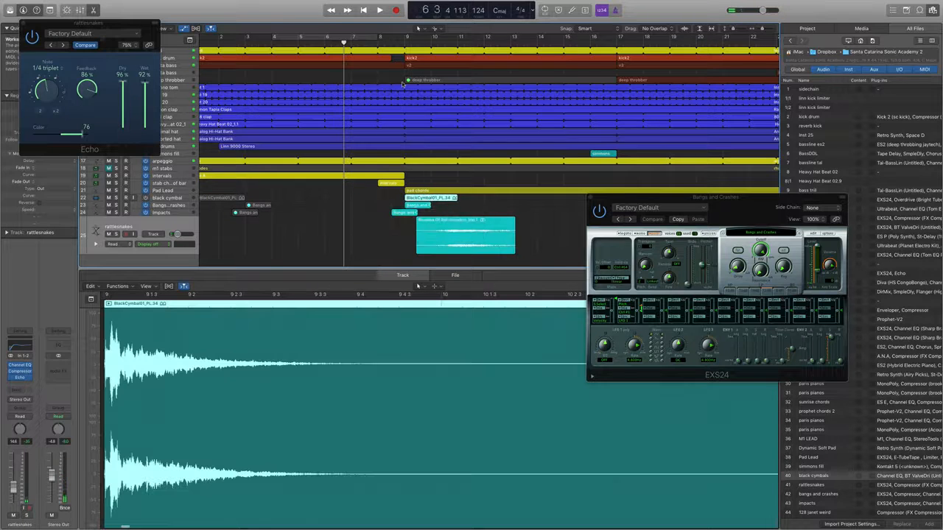
- Audition the transition from bar 6 and move the rattlesnakes region earlier so it starts in the second half of bar 8
left_click(323, 52)
left_click(327, 42)
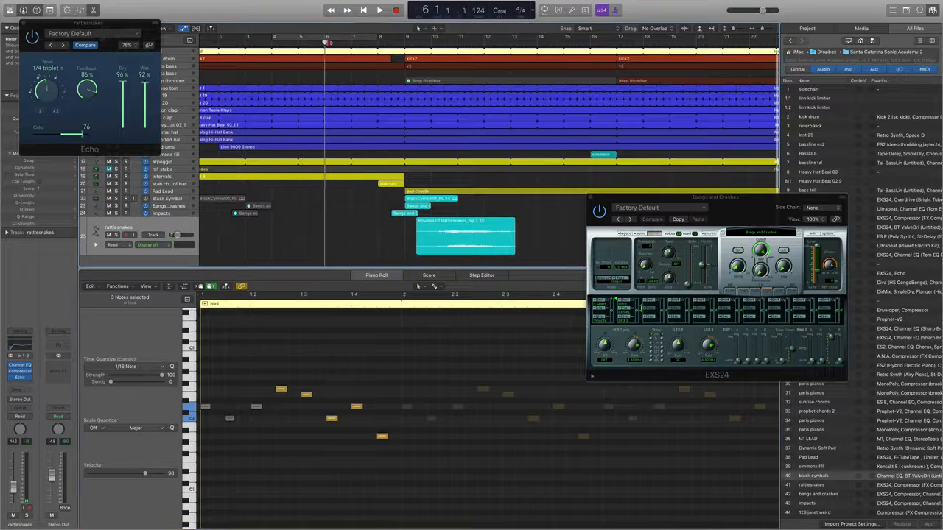
key("space")
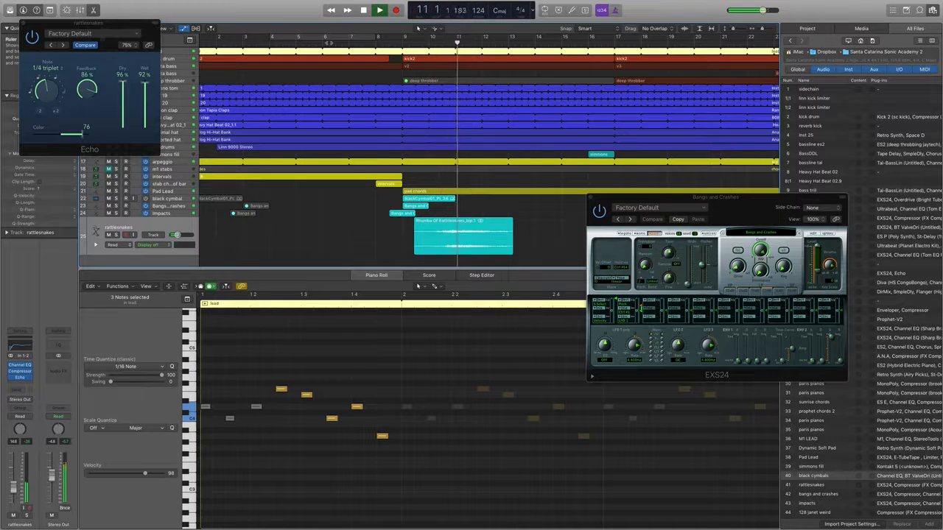
left_click_drag(463, 236, 432, 226)
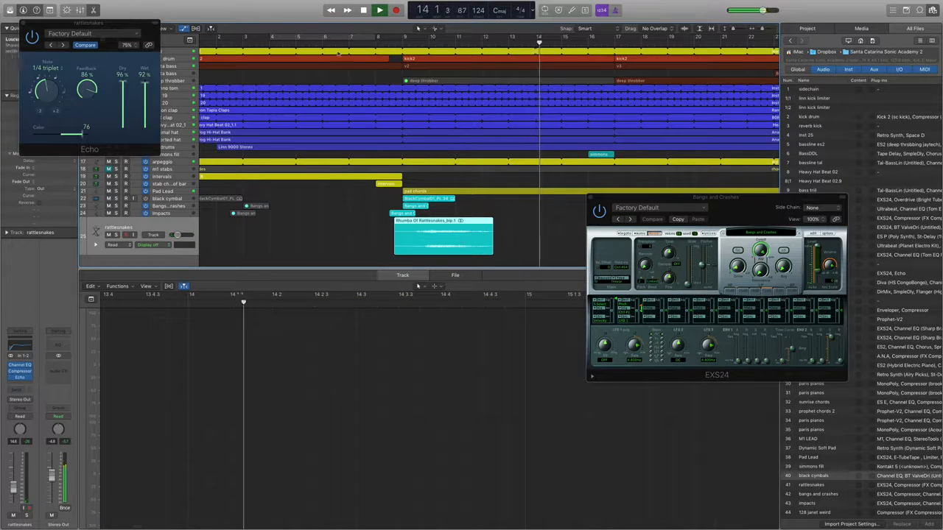
- Replay the transition into bar 9 and copy the black cymbal, Bangs and Crashes, Impacts and rattlesnakes regions eight bars on, around bar 17
left_click(337, 42)
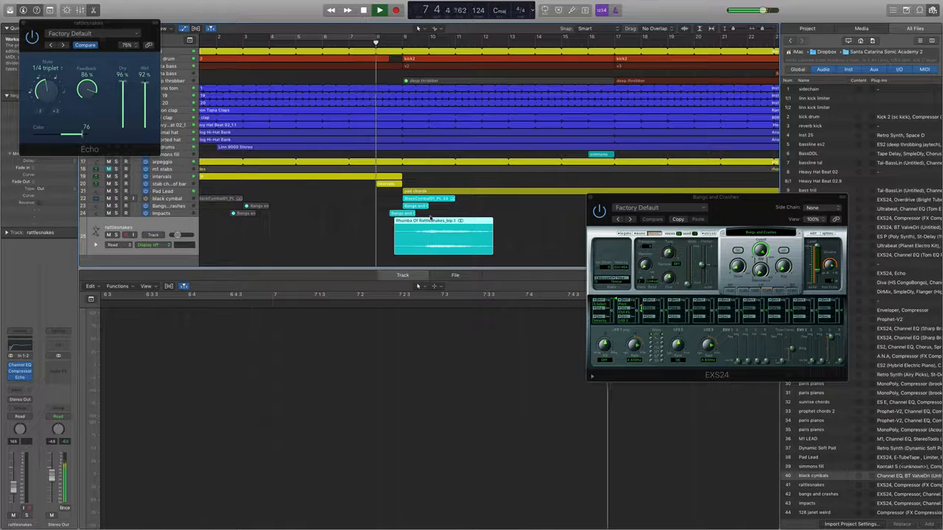
key("super+Left")
key("super+Left")
key("super+Left")
key("super+Left")
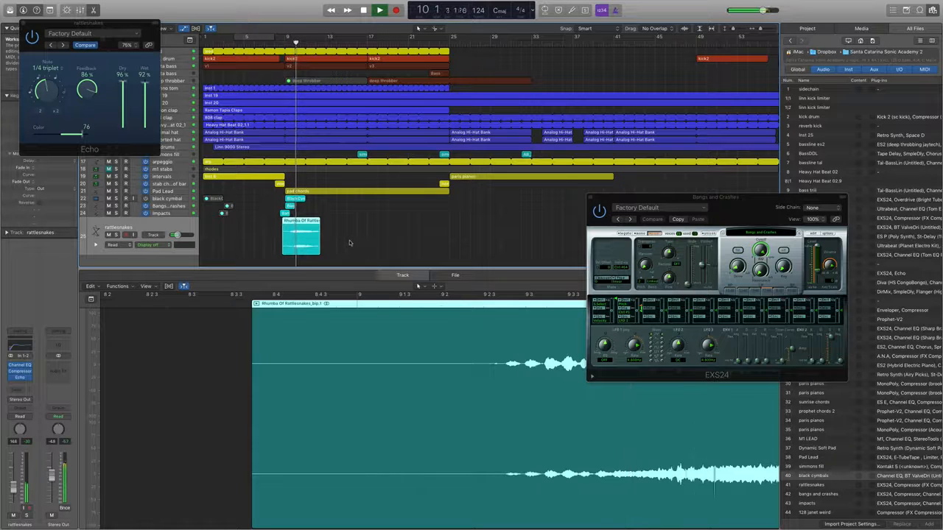
left_click_drag(350, 241, 376, 199)
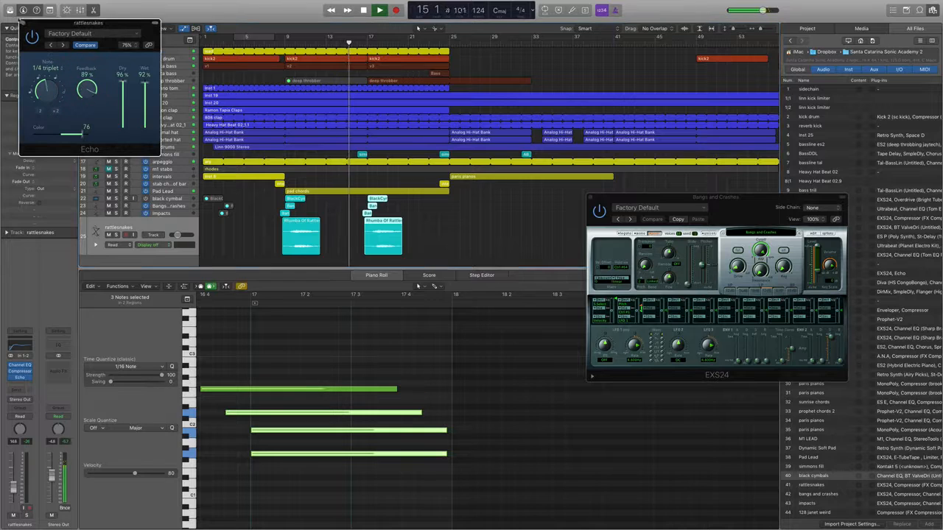
- Close the Echo window and copy the four crash and effect regions another eight bars on, around bar 25
left_click(24, 24)
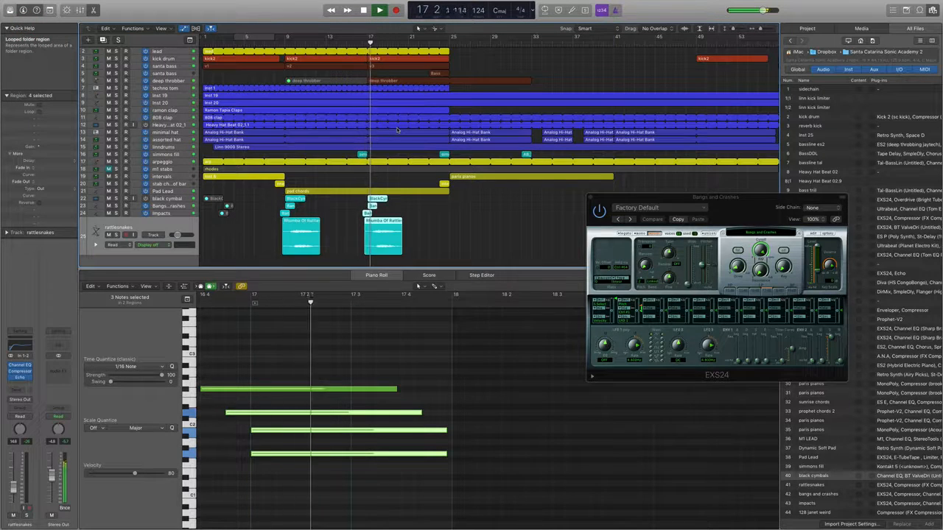
left_click_drag(377, 227, 457, 227)
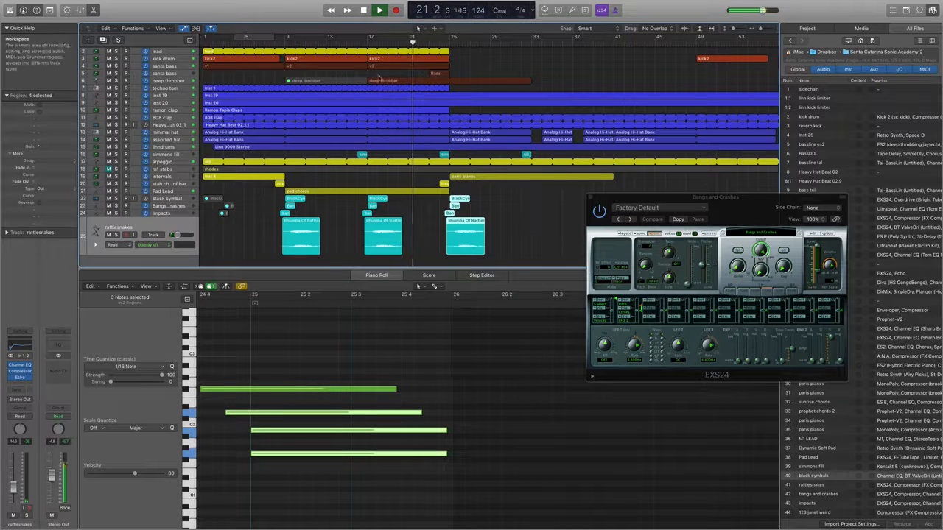
- Open the TAL-BassLine instrument on the santa bass track holding the Bass region and raise one of its filter sliders slightly
left_click(157, 75)
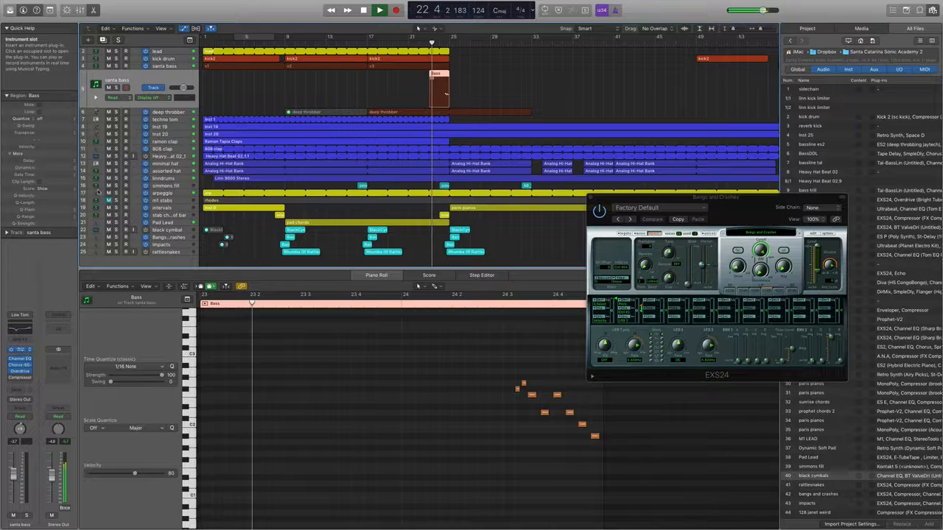
left_click(20, 351)
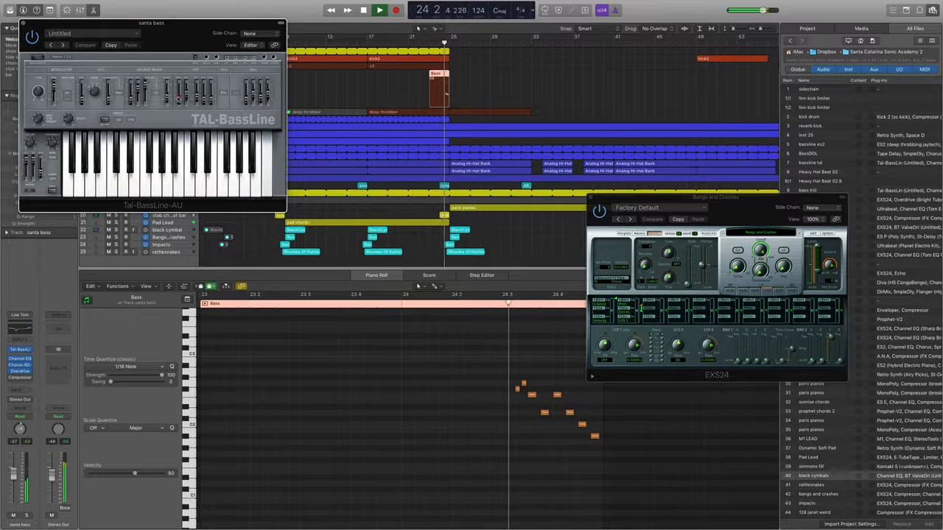
left_click_drag(181, 97, 182, 93)
left_click(518, 248)
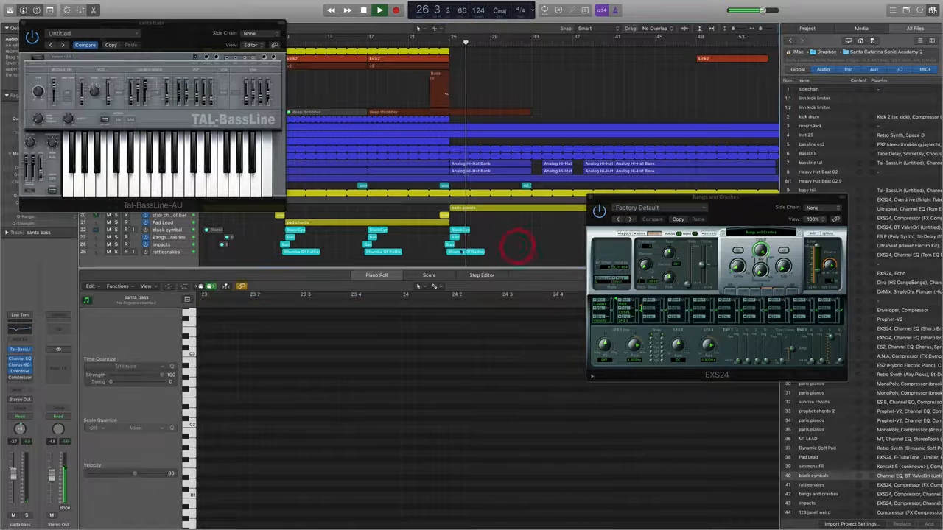
- Move the third rattlesnakes region four bars later to just before bar 29, then stop playback and close the TAL-BassLine window
left_click_drag(462, 253, 504, 253)
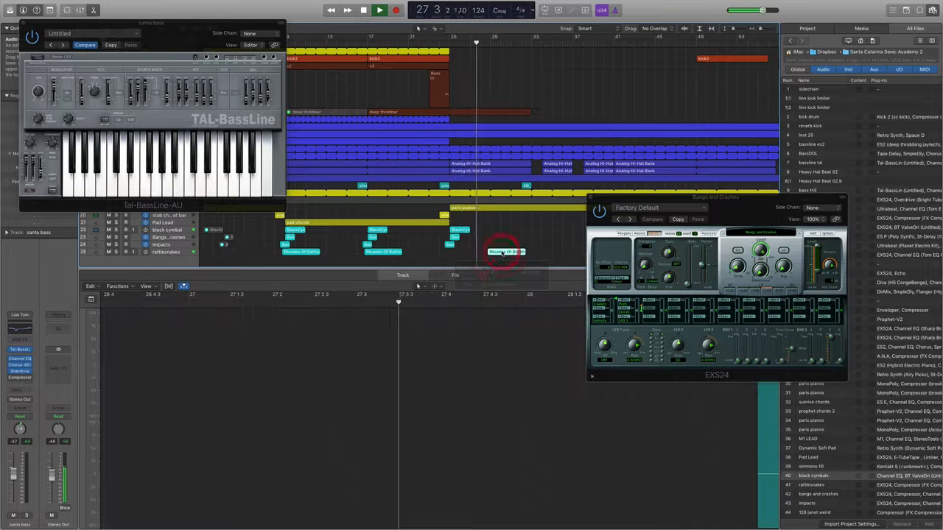
key("space")
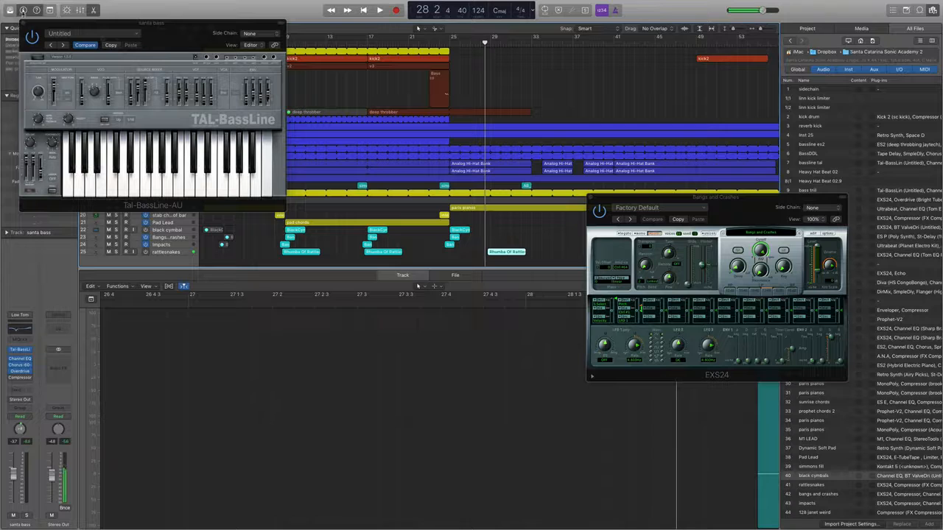
left_click(23, 24)
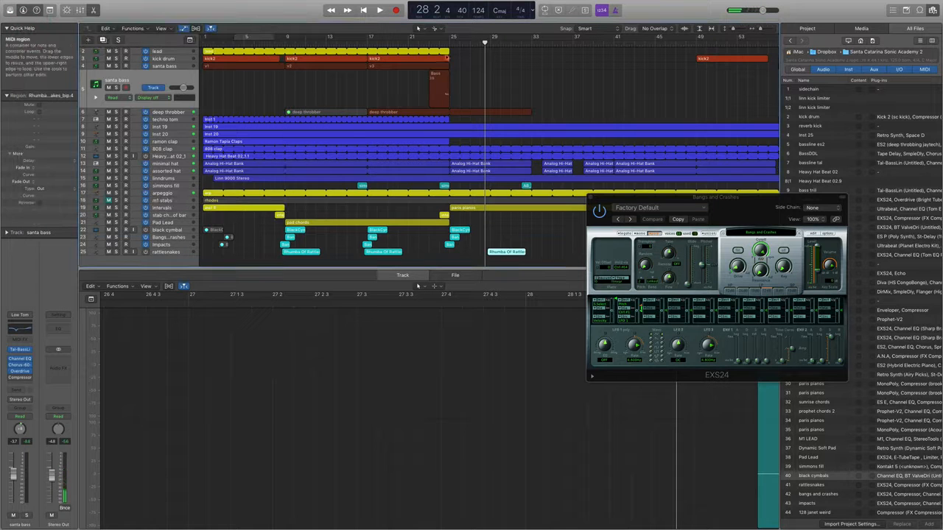
- Audition the transition into bar 25 from about bar 24 and inspect the simmons fill, Bass and intervals regions leading into it
double_click(439, 42)
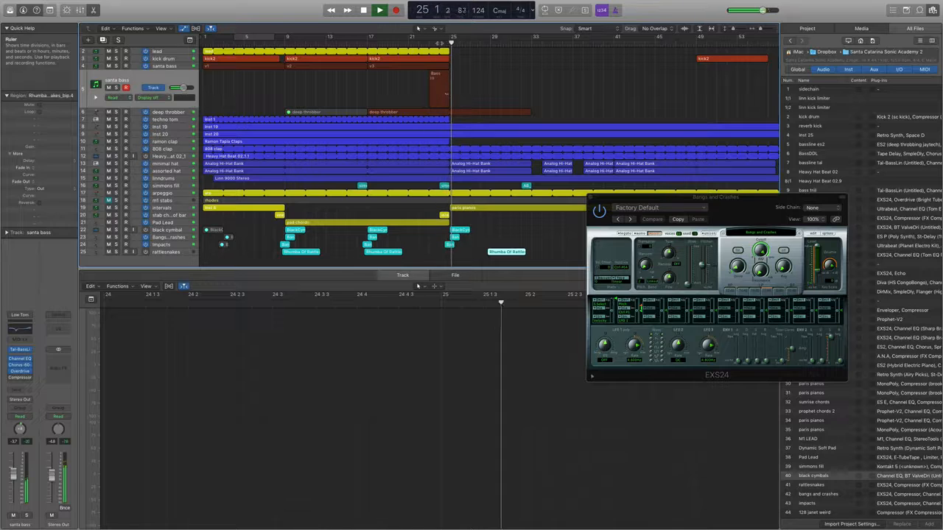
key("space")
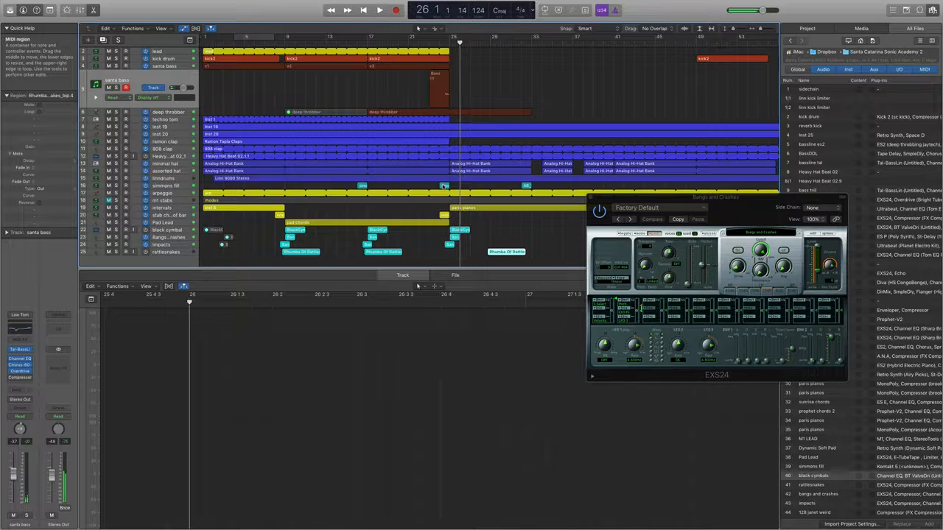
double_click(443, 184)
left_click(440, 85)
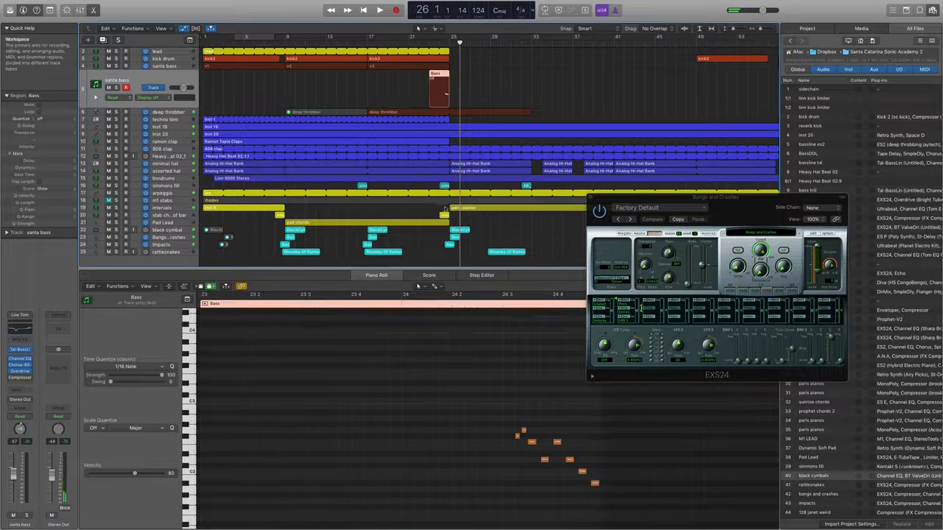
left_click(443, 215)
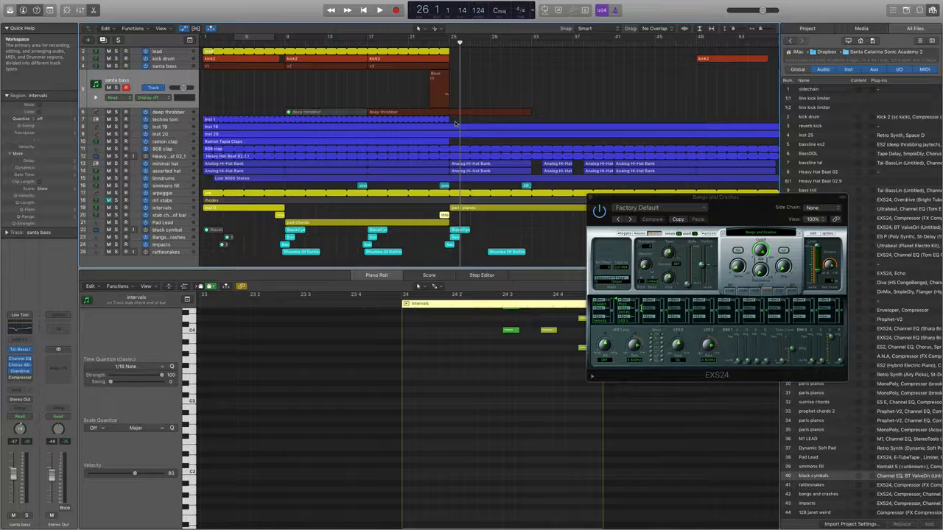
scroll(472, 166, "left", 5)
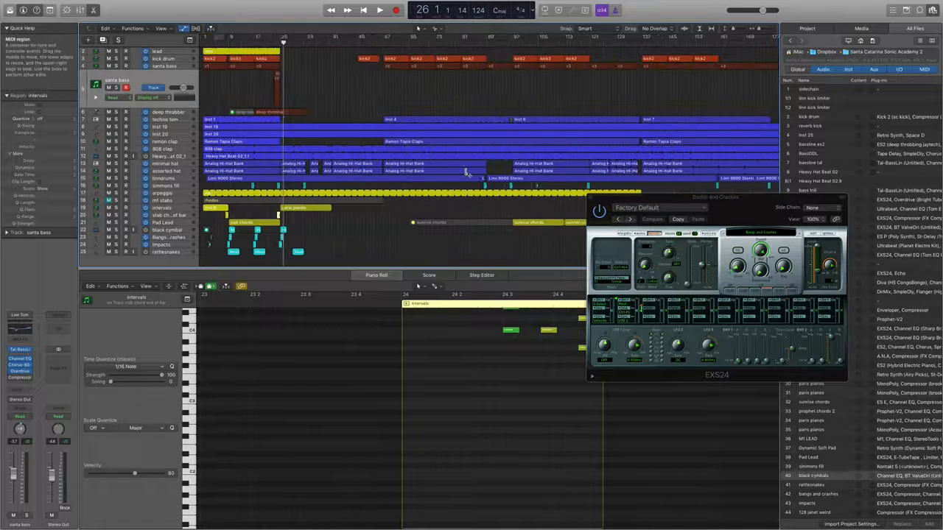